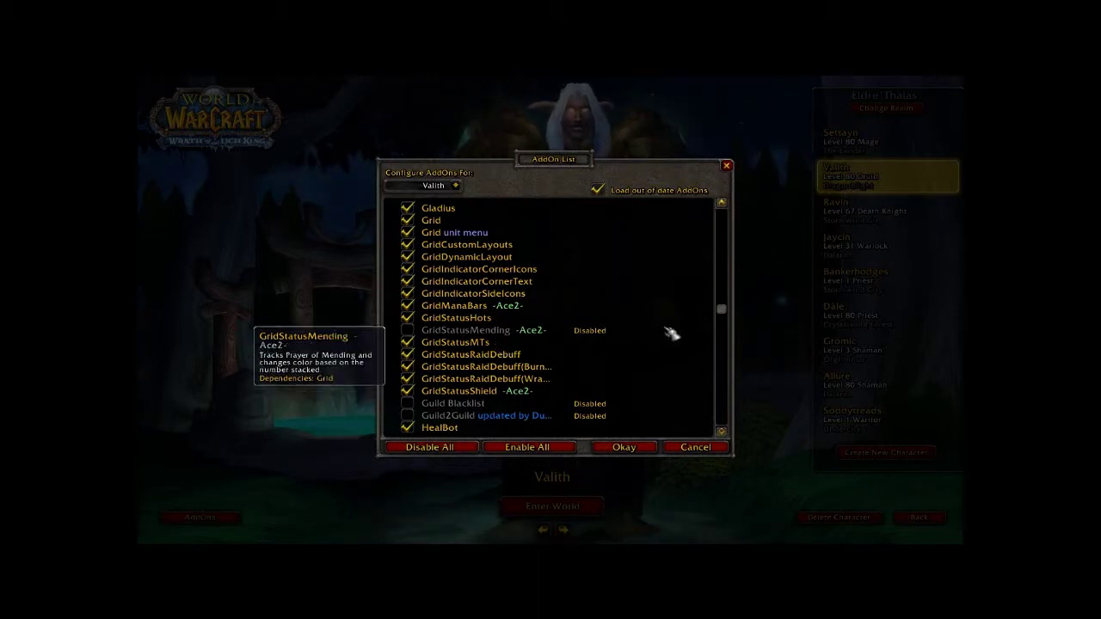
- Scroll the AddOn List to confirm the Grid modules and Clique are enabled, then accept it
left_click_drag(723, 312, 727, 250)
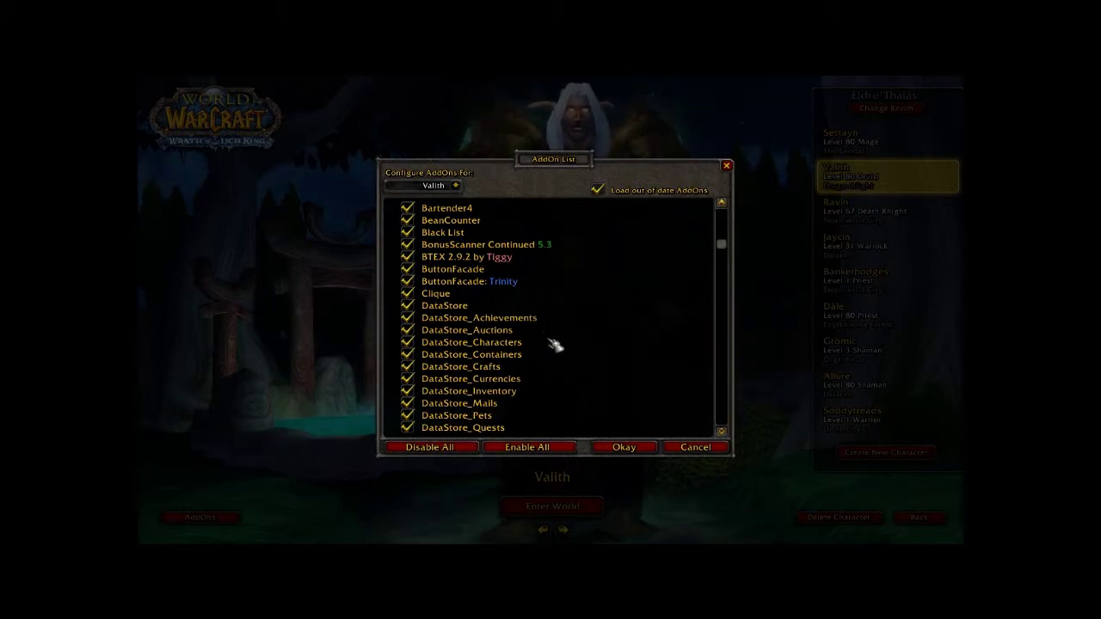
left_click(625, 448)
- Enter the world at Emerald Dragonshrine and open the chat input line once loading finishes
left_click(558, 507)
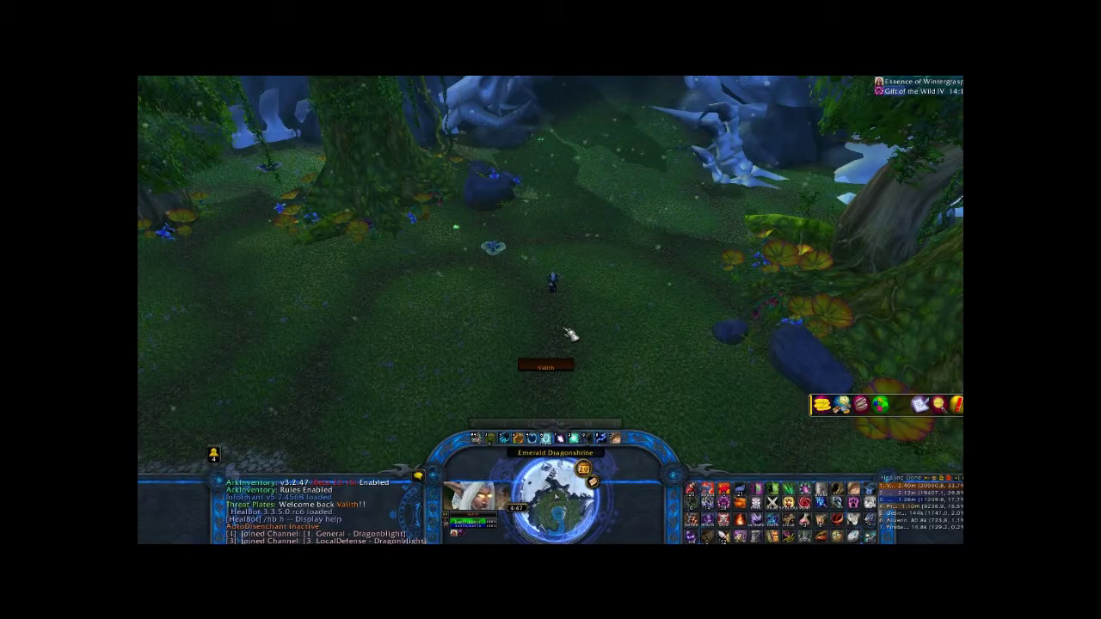
mouse_move(535, 367)
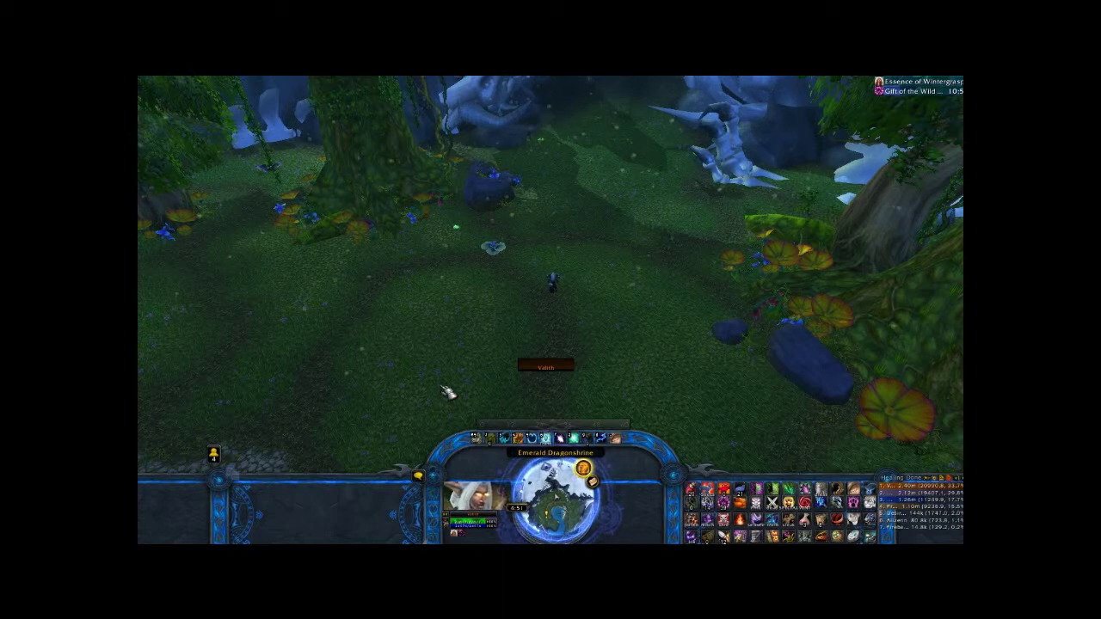
key("Return")
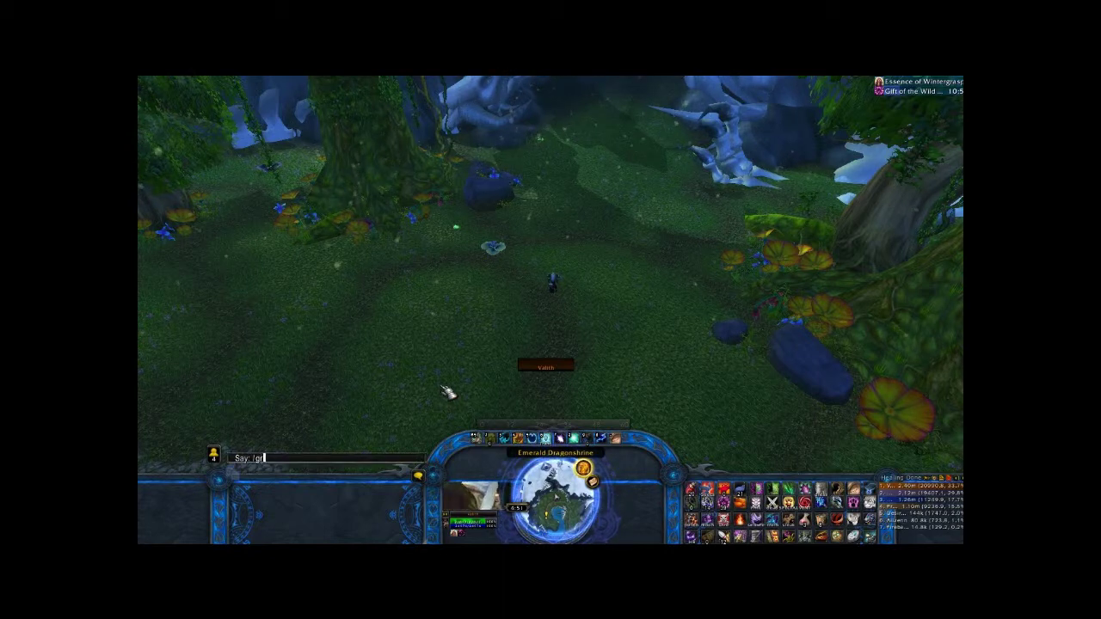
- Open Grid Configuration with /grid and move its window to the right
type("/grid con")
key("Return")
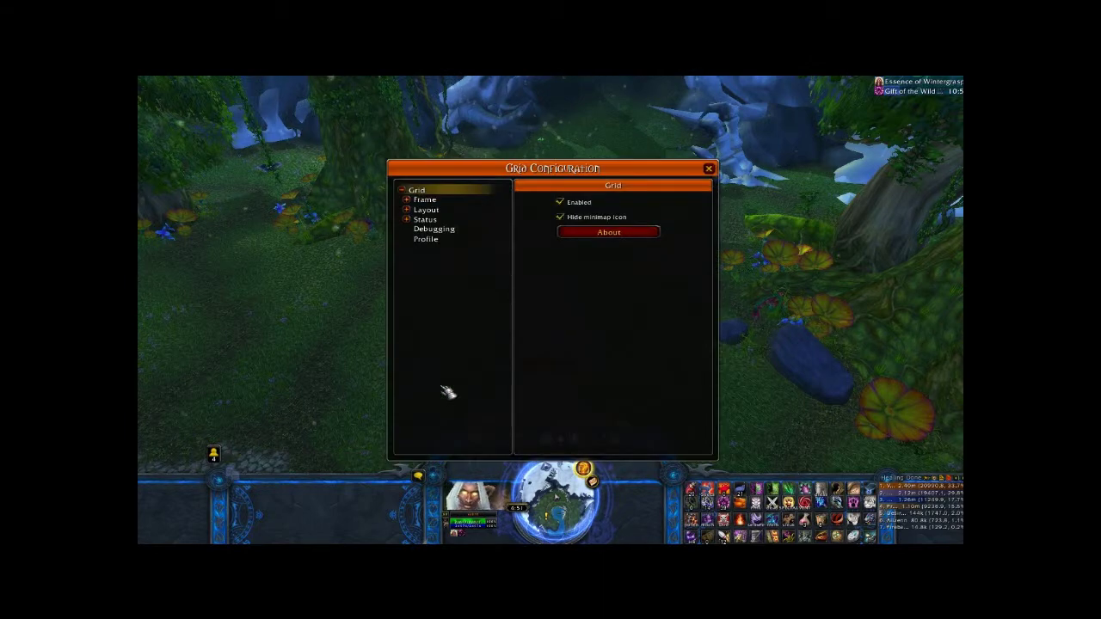
left_click_drag(552, 169, 789, 167)
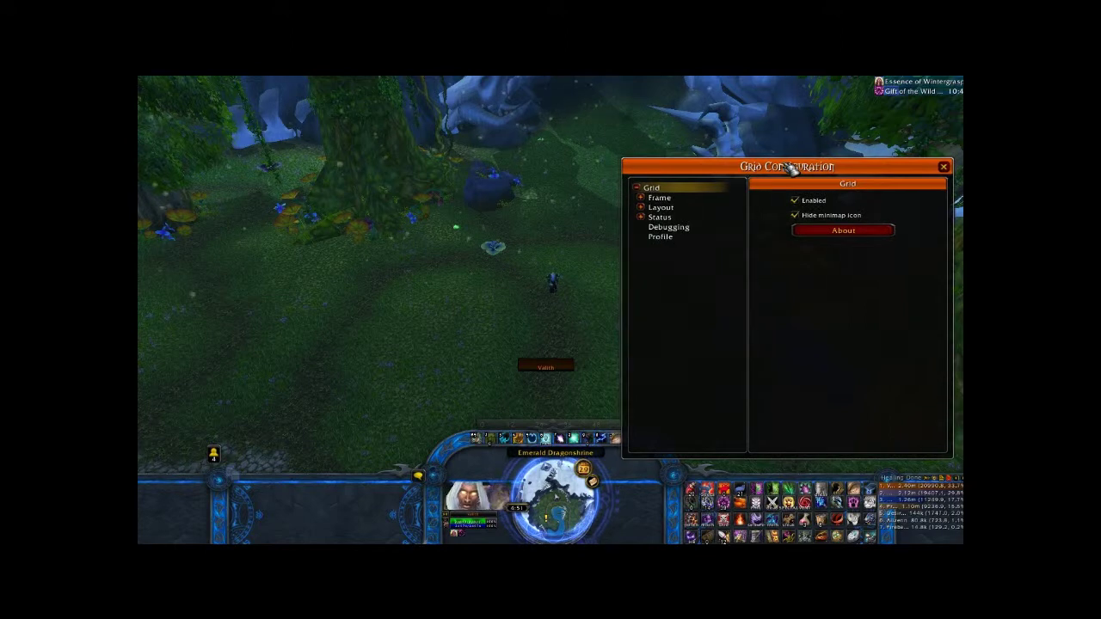
- Switch Grid to the Realm profile and shift the raid frame down and left
left_click(669, 237)
left_click(891, 211)
left_click(831, 291)
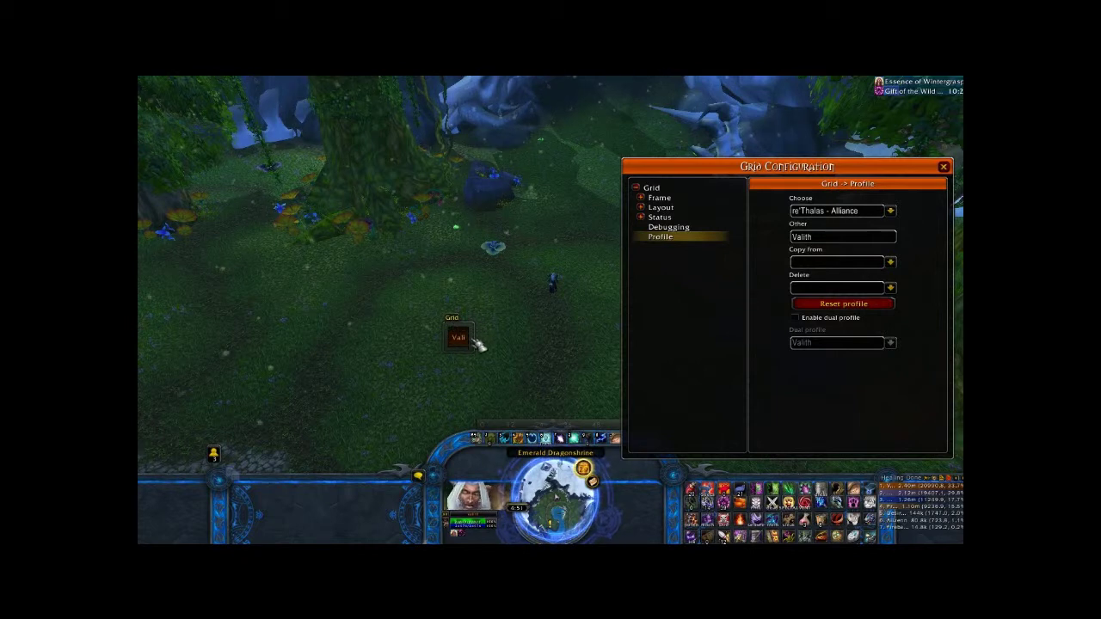
left_click_drag(462, 324, 388, 391)
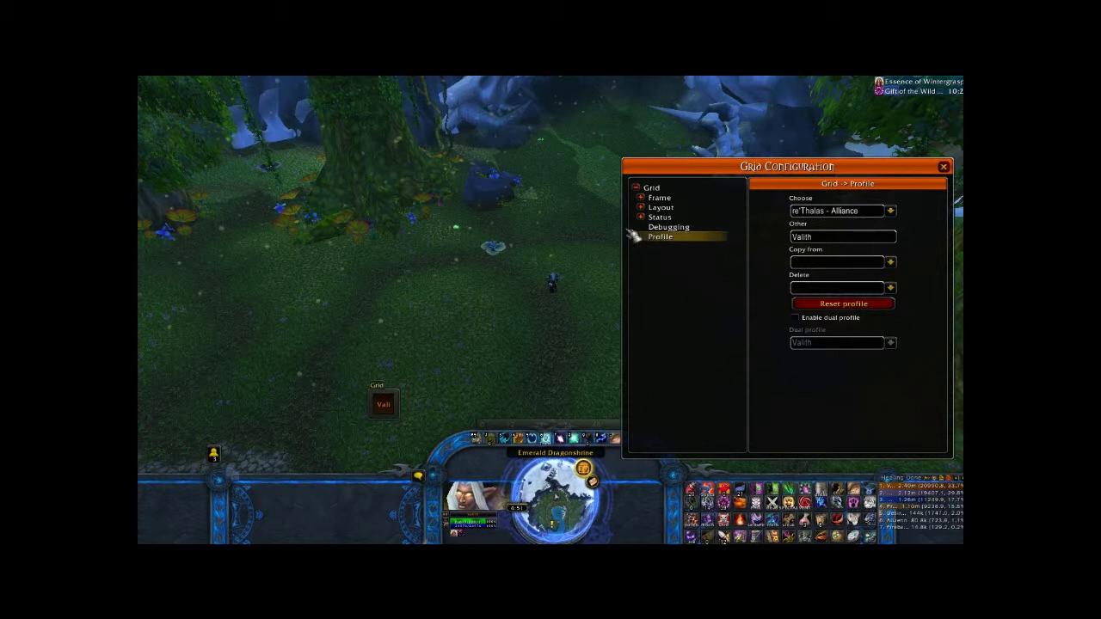
- On Grid's Layout page, set the border colour alpha to zero
left_click(676, 209)
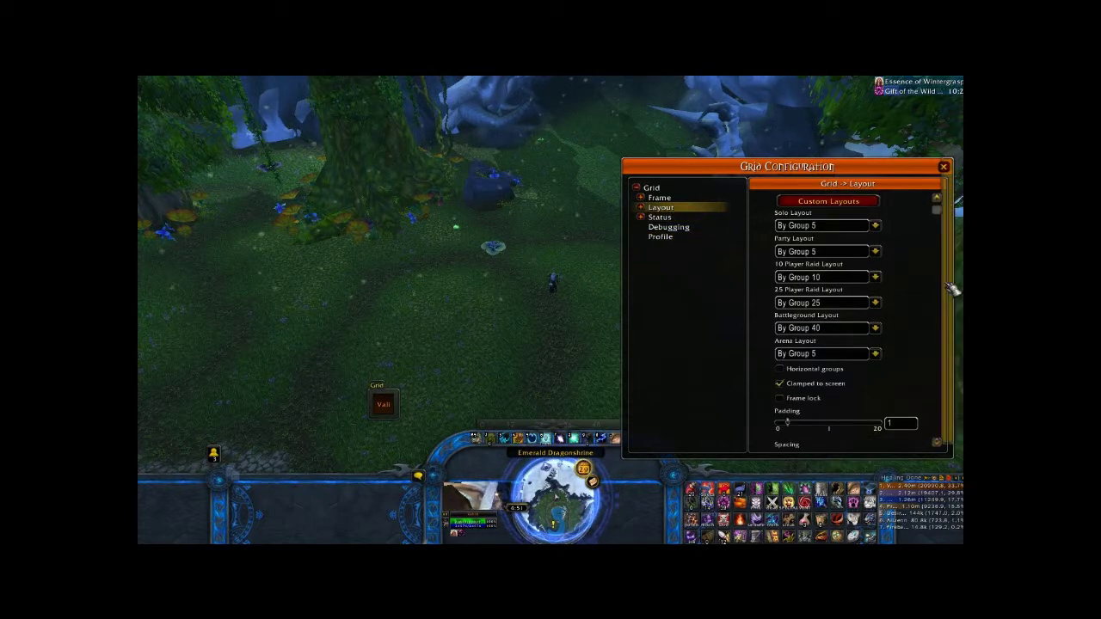
scroll(923, 289, "down", 3)
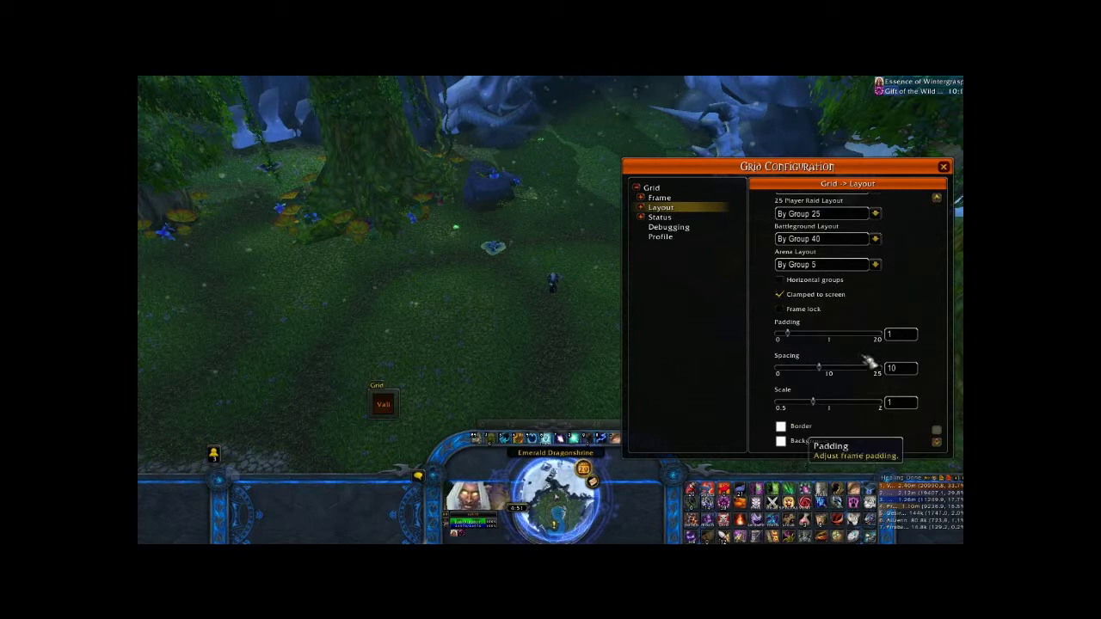
left_click(808, 434)
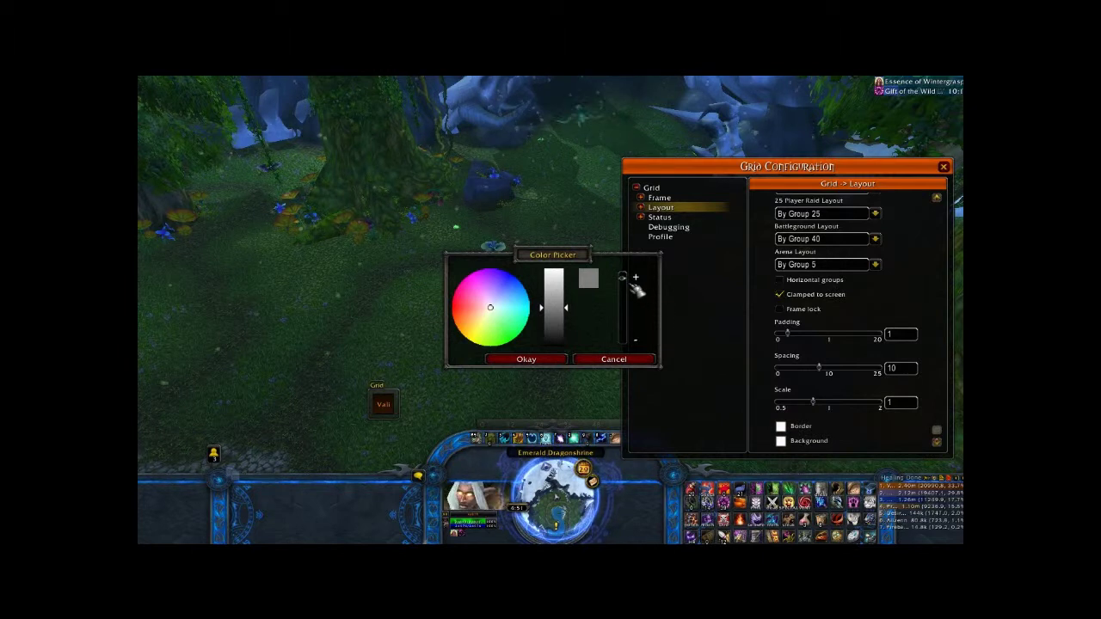
left_click_drag(624, 281, 627, 342)
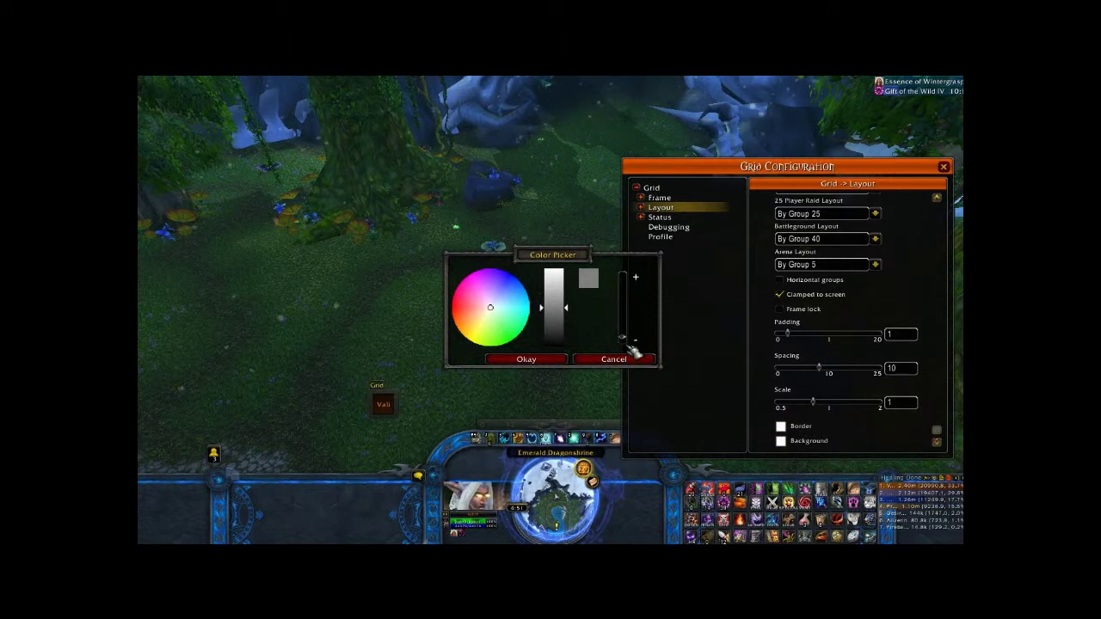
left_click(556, 358)
- Make the layout background fully transparent and move the raid frame up and right
left_click(808, 446)
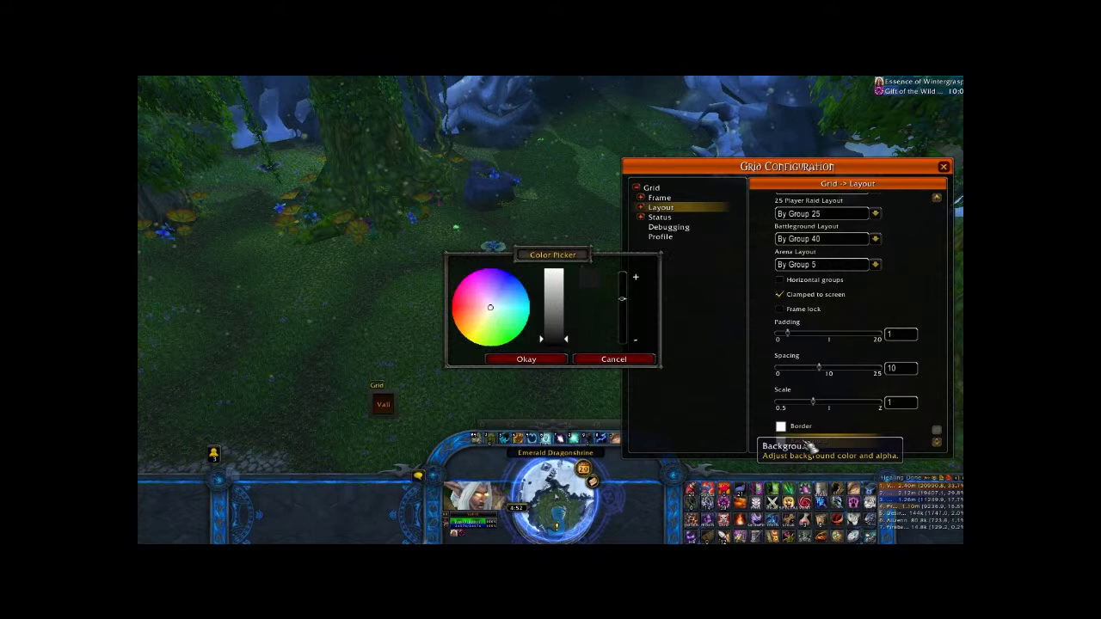
left_click_drag(629, 295, 628, 342)
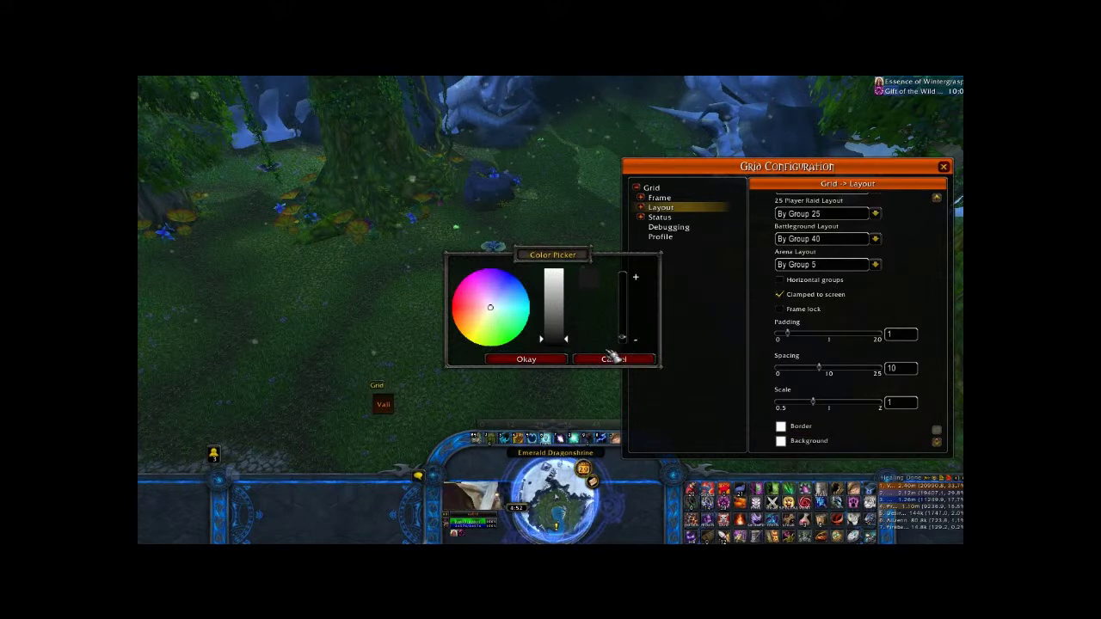
left_click(545, 361)
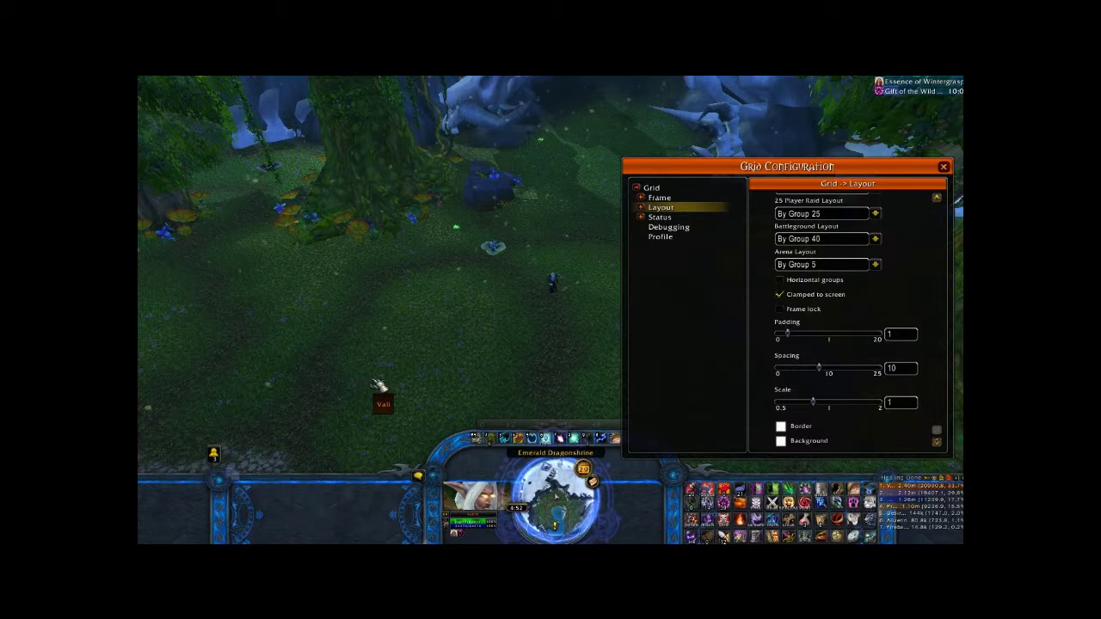
left_click_drag(379, 386, 447, 329)
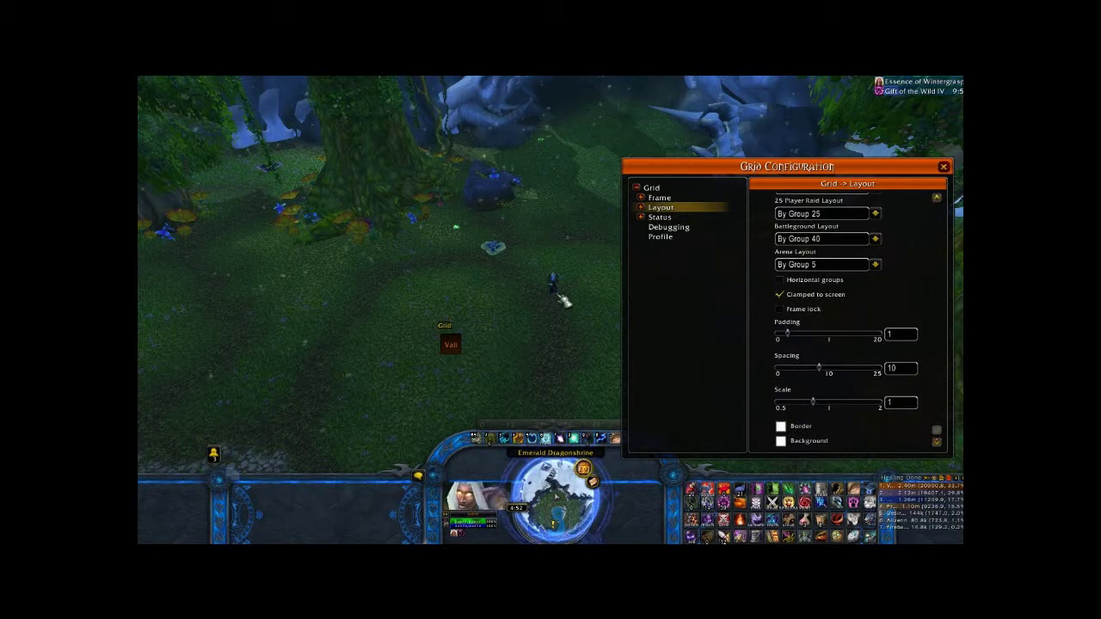
- Expand Frame in the Grid configuration tree and select its Advanced page
left_click(659, 199)
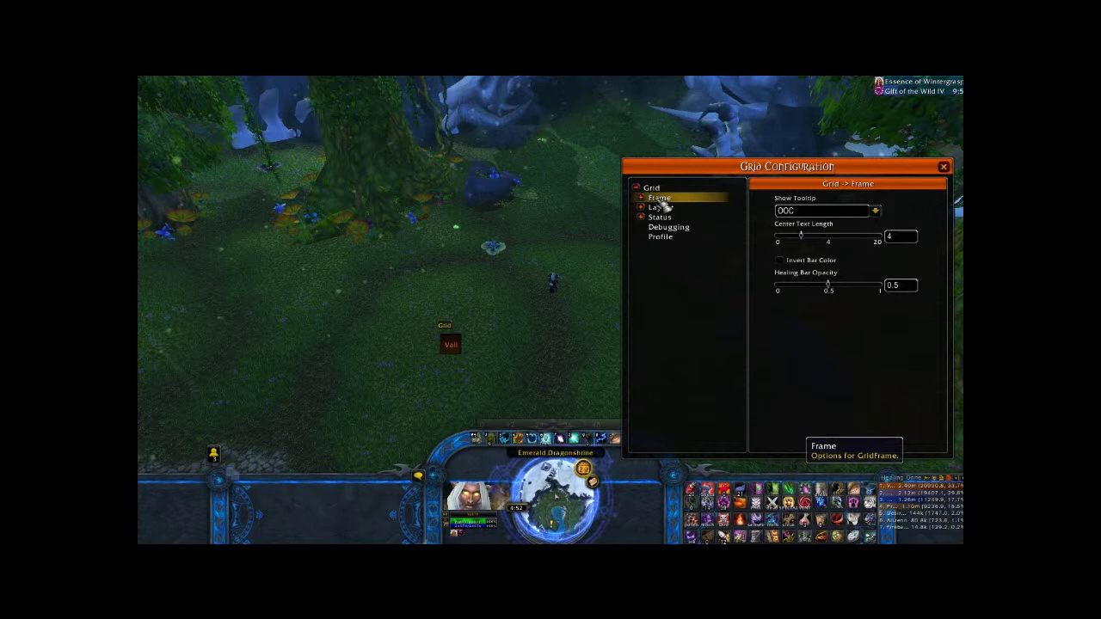
left_click(641, 198)
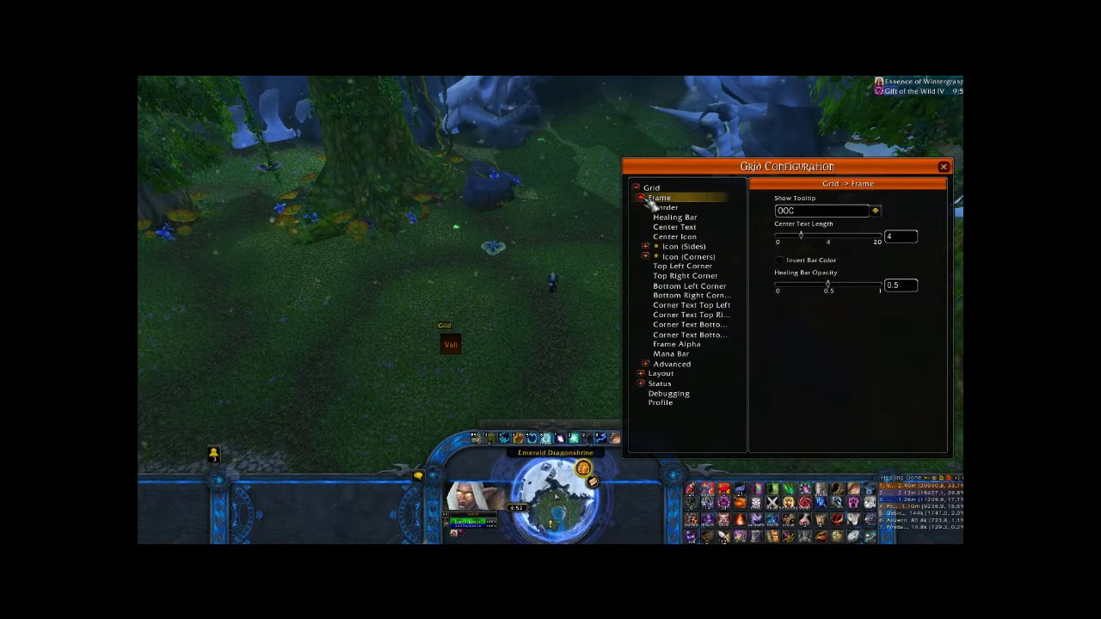
left_click(671, 364)
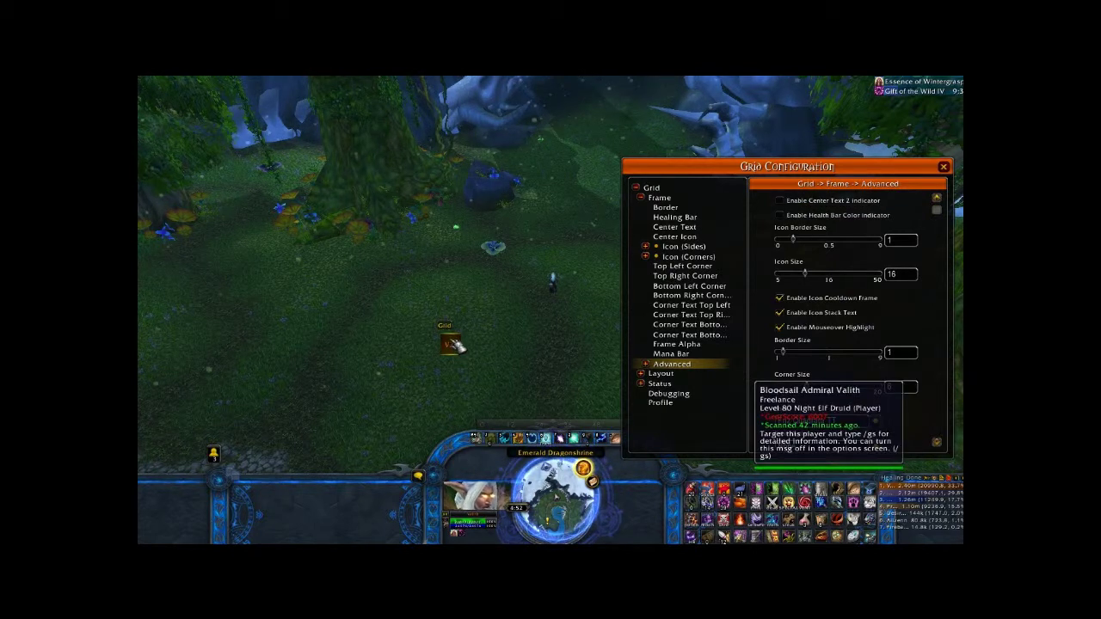
- Enable the second center text indicator, set font size 8 and frame height 23
left_click(780, 201)
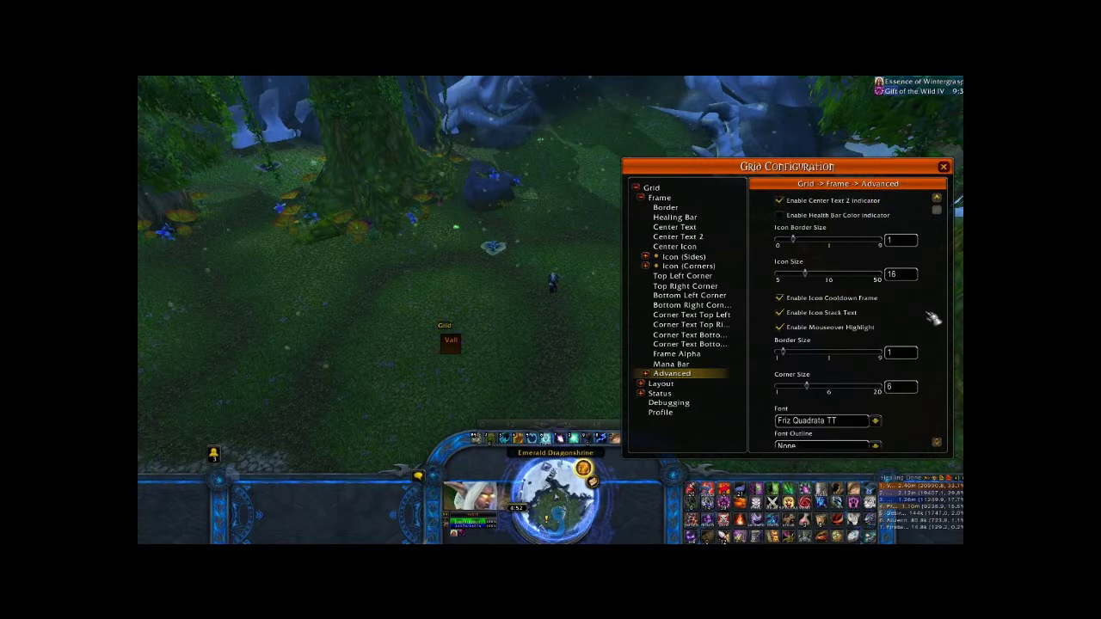
scroll(932, 318, "down", 3)
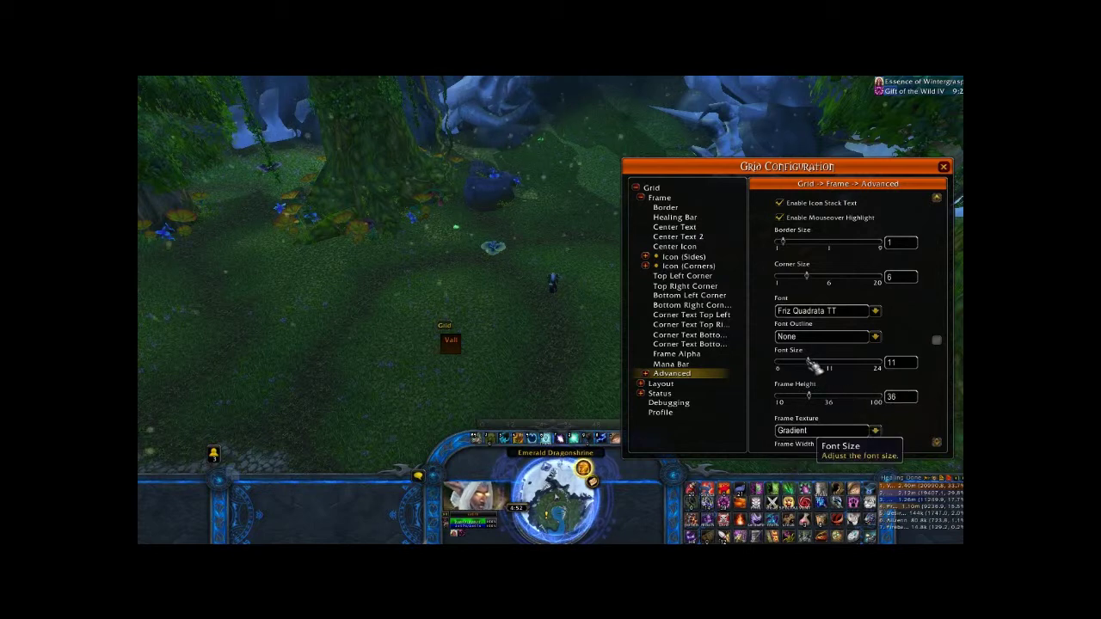
left_click_drag(808, 361, 795, 361)
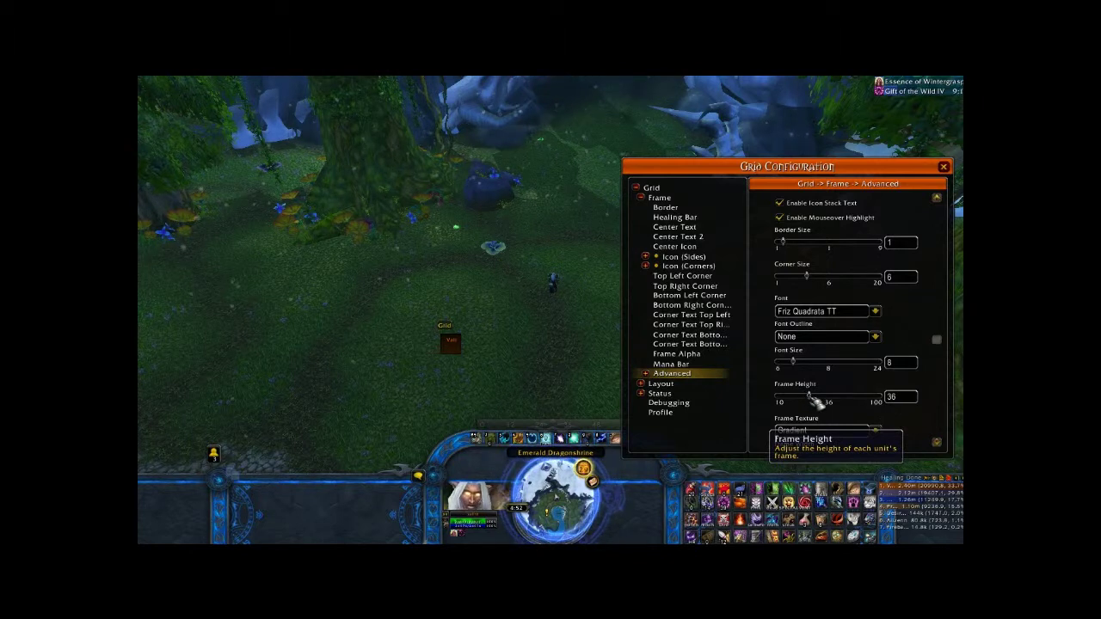
left_click_drag(807, 397, 798, 399)
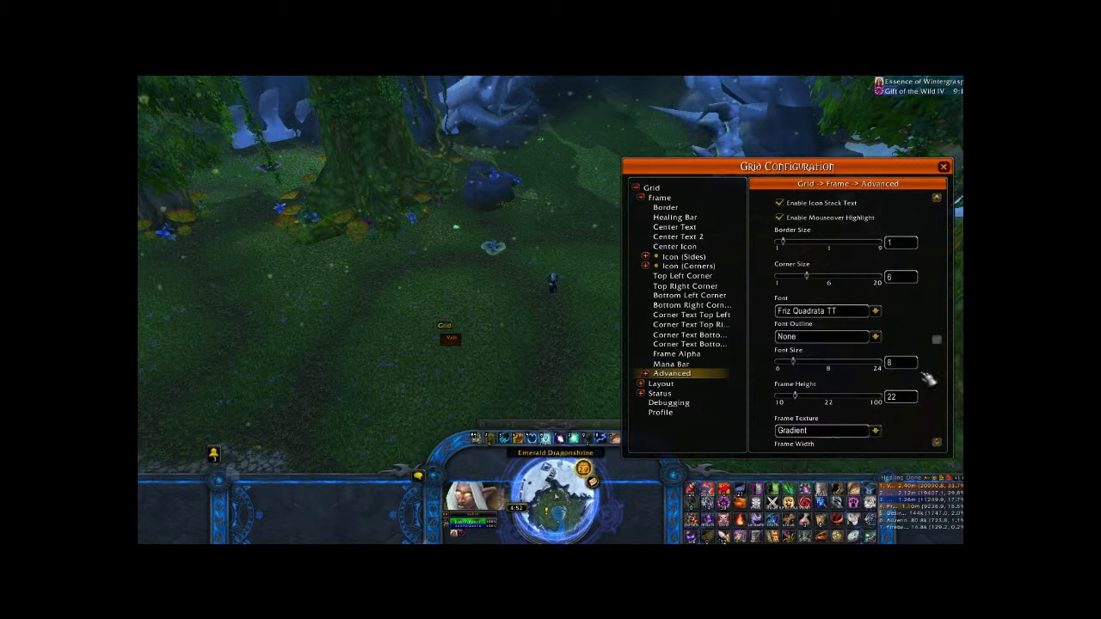
scroll(932, 397, "down", 1)
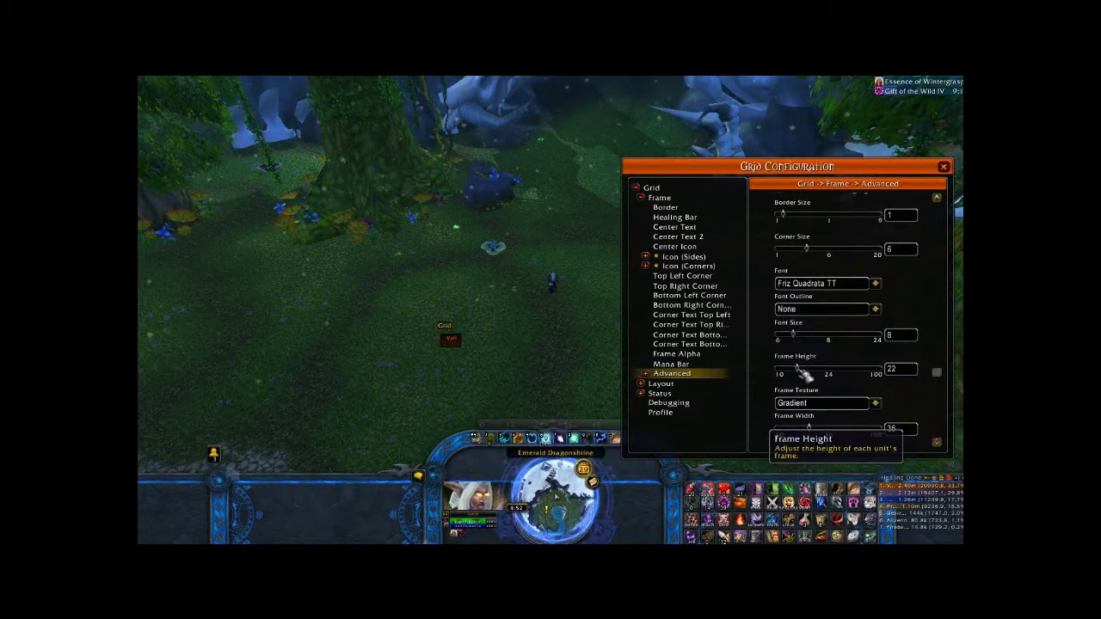
left_click_drag(799, 368, 795, 368)
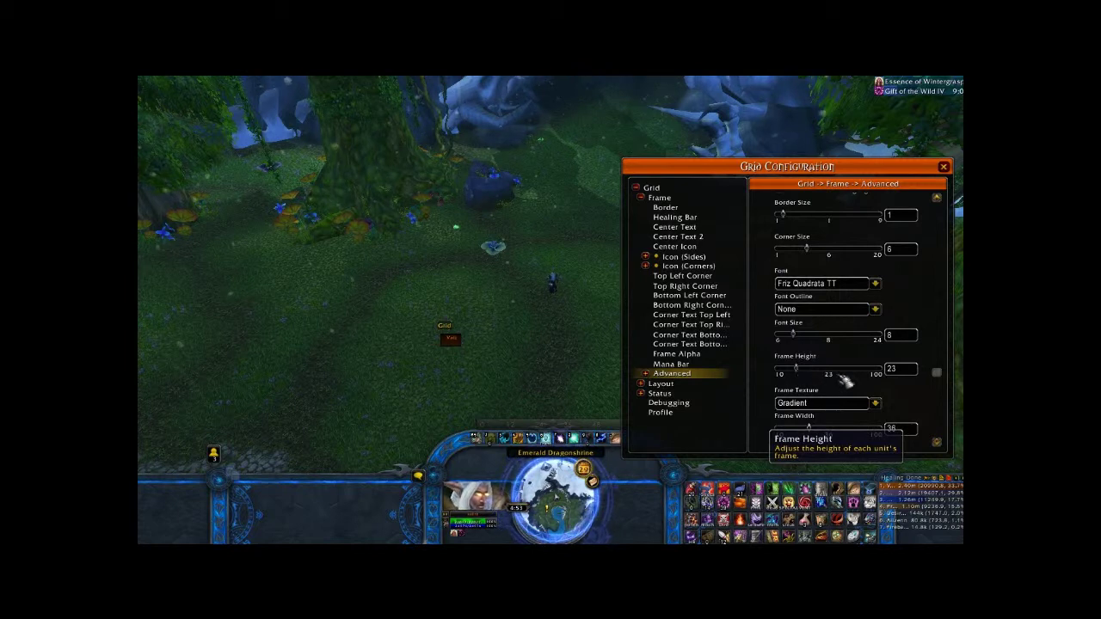
- Drag the Frame Width slider up to 84
scroll(926, 401, "down", 1)
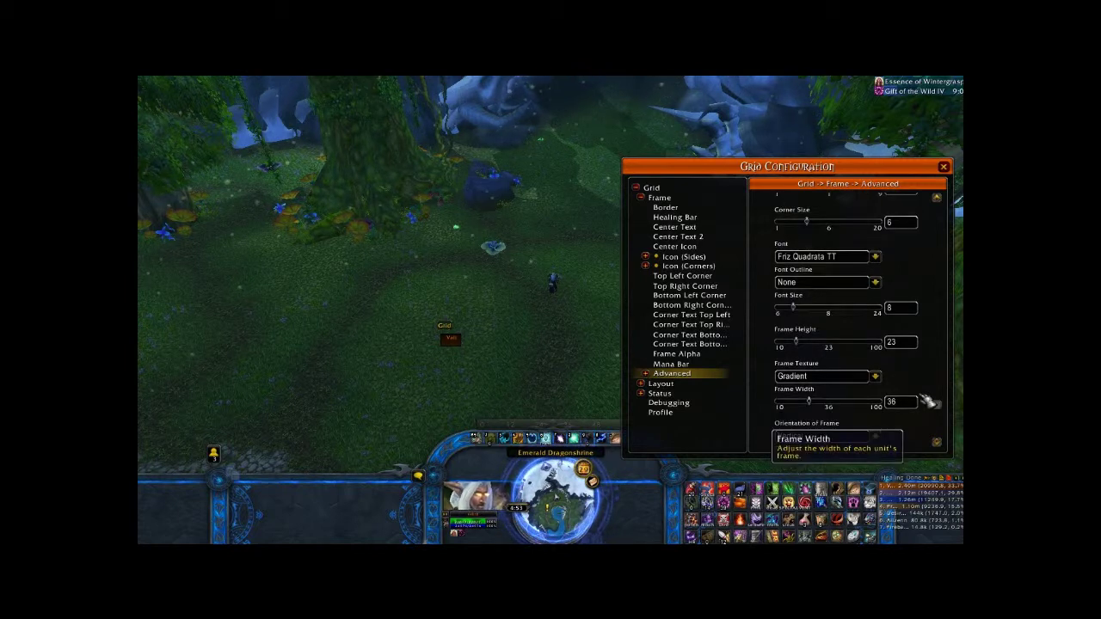
left_click_drag(809, 401, 838, 403)
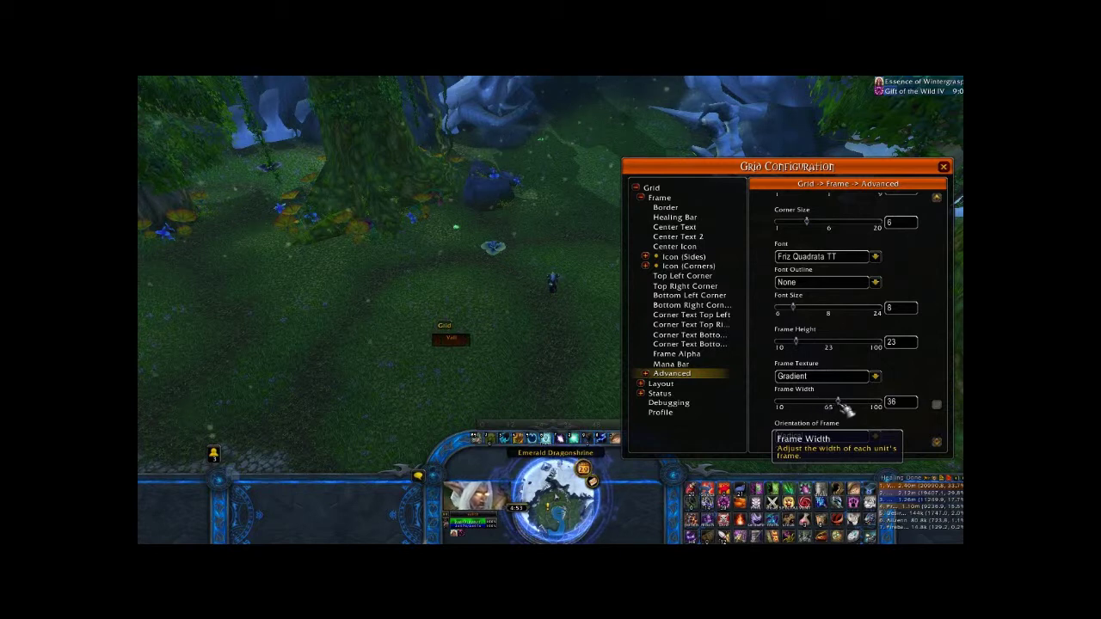
left_click_drag(853, 405, 859, 403)
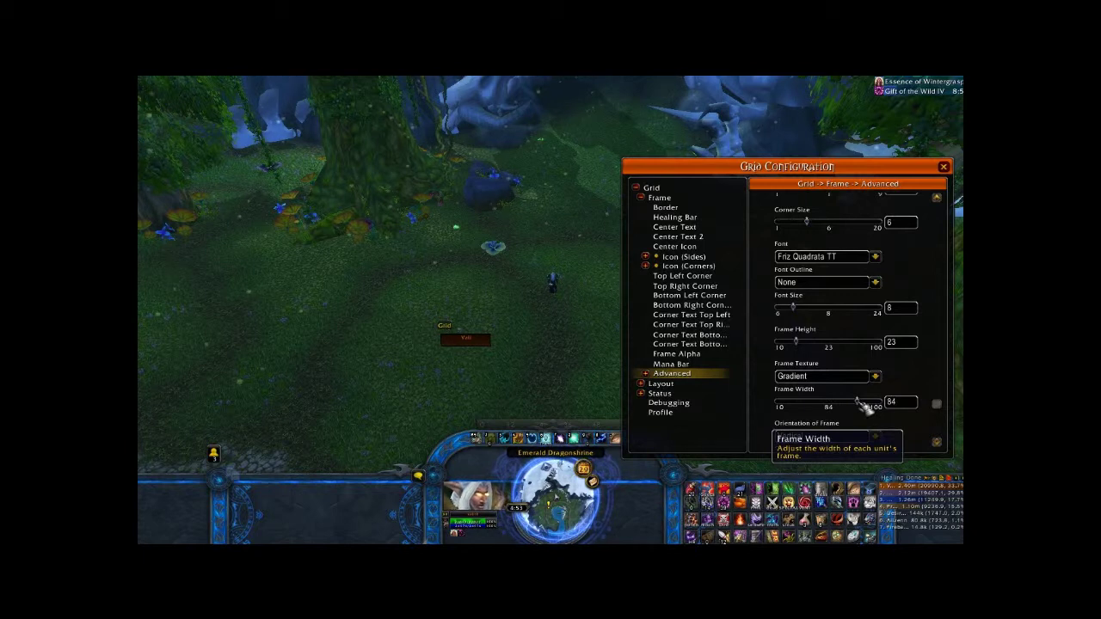
- Shift into Swift Flight Form, fly upward, then leave flight form
scroll(925, 372, "down", 1)
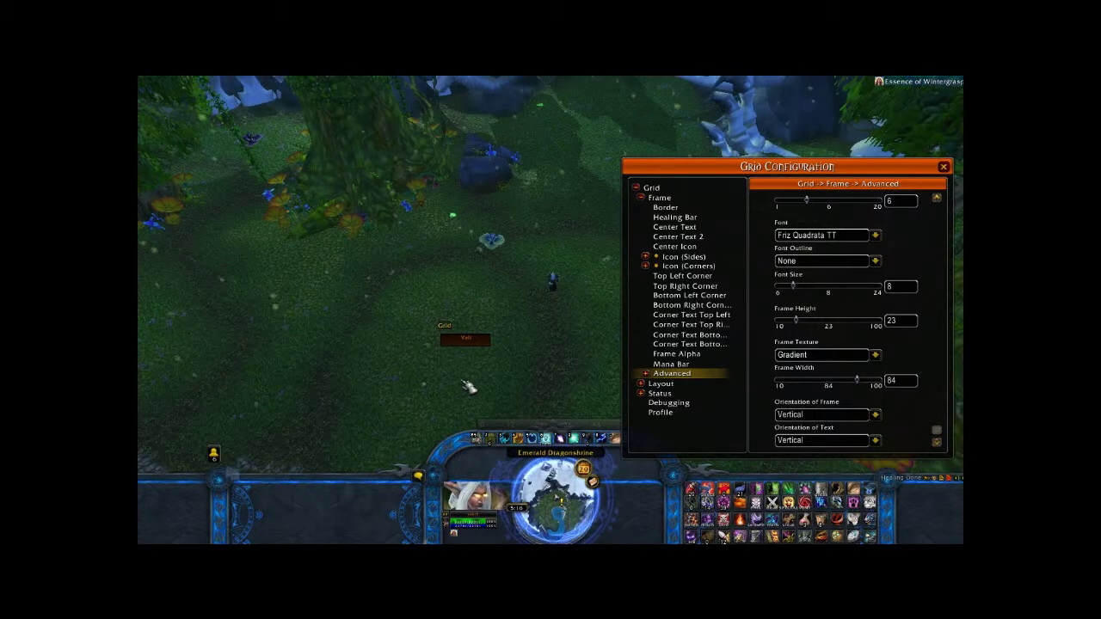
mouse_move(453, 343)
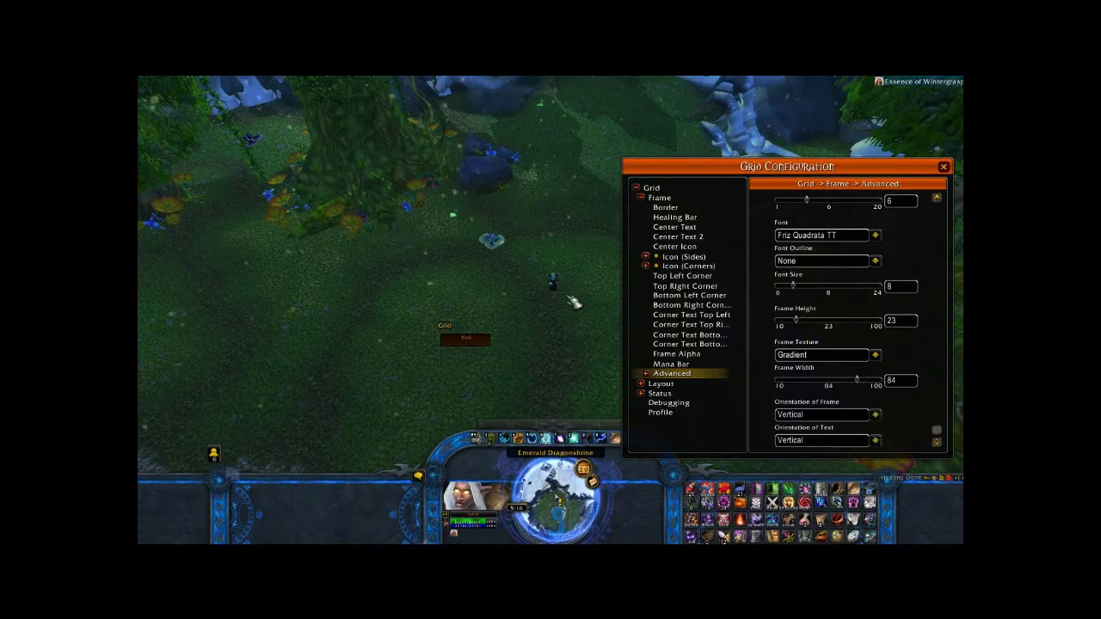
key("f")
key("space")
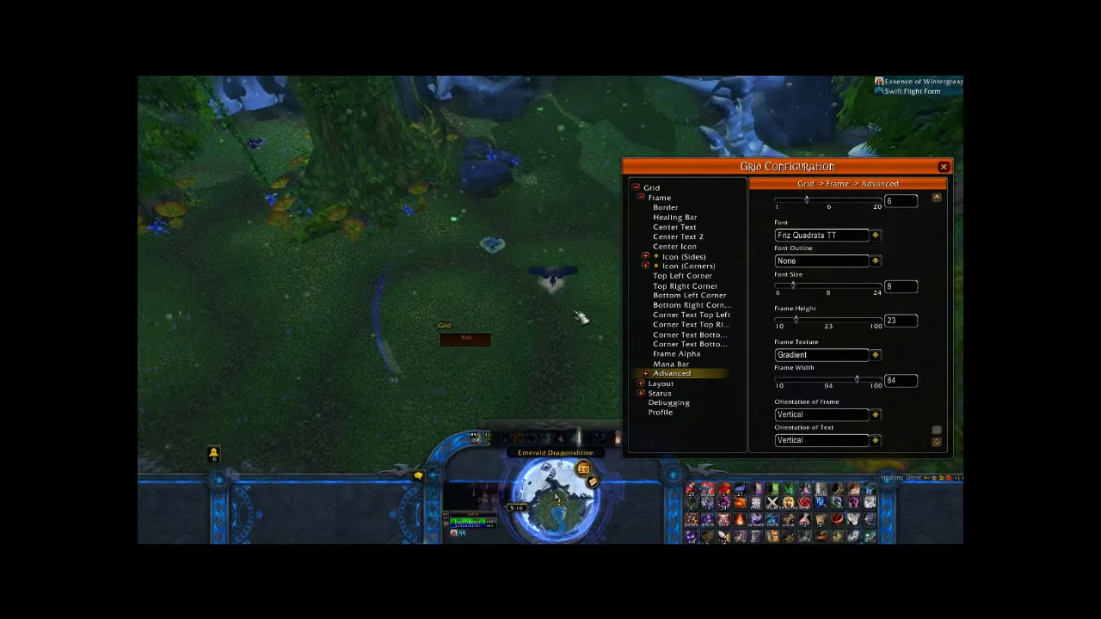
key("f")
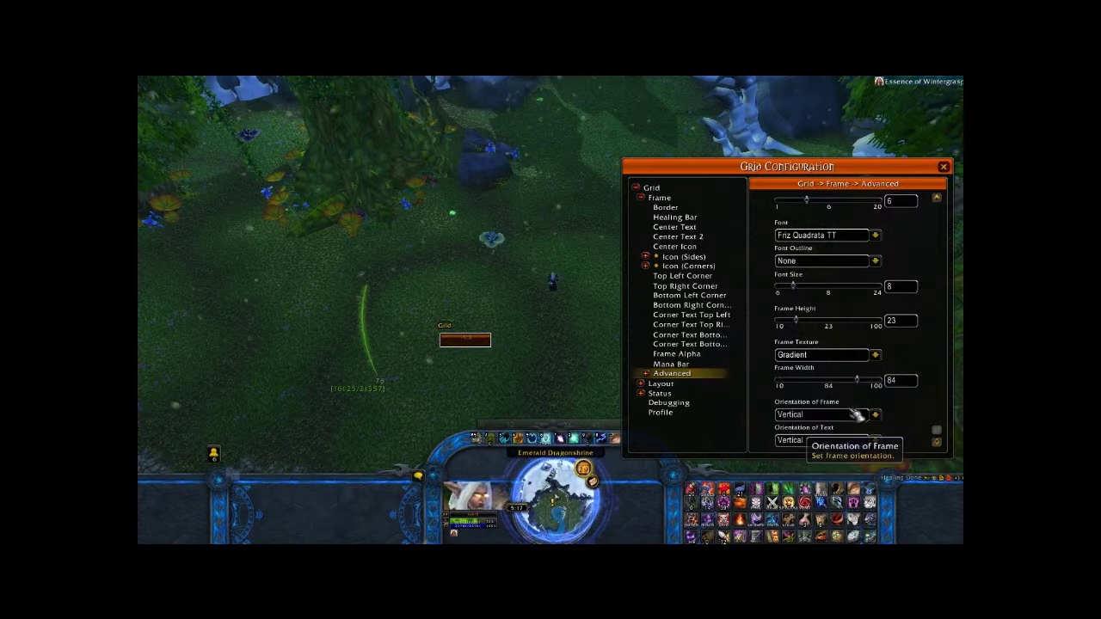
- Set Orientation of Frame to Horizontal
left_click(863, 437)
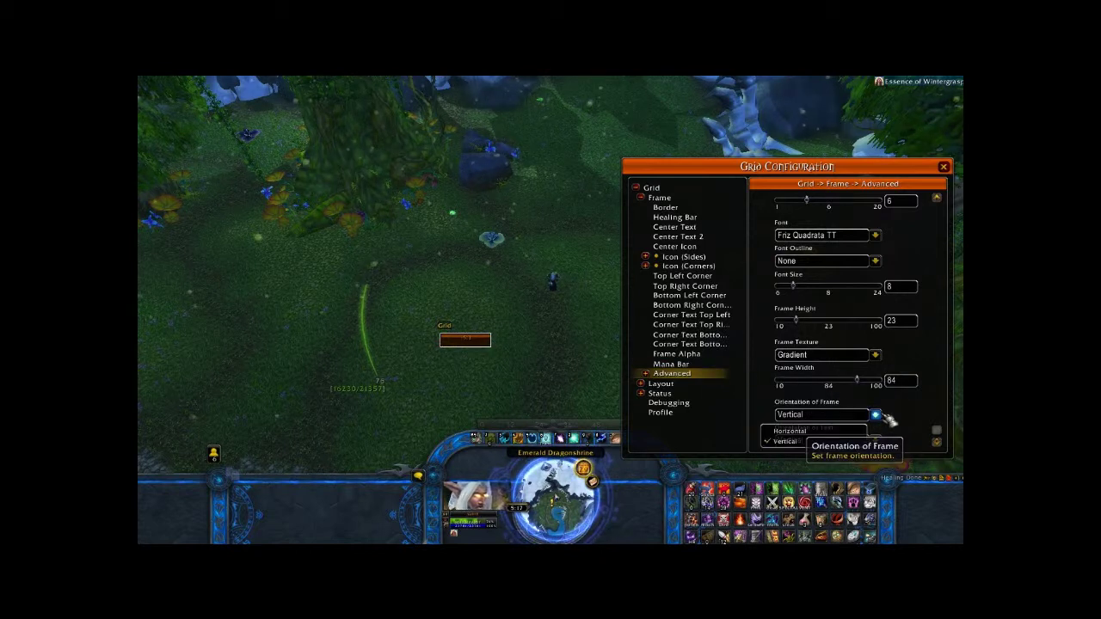
left_click(860, 431)
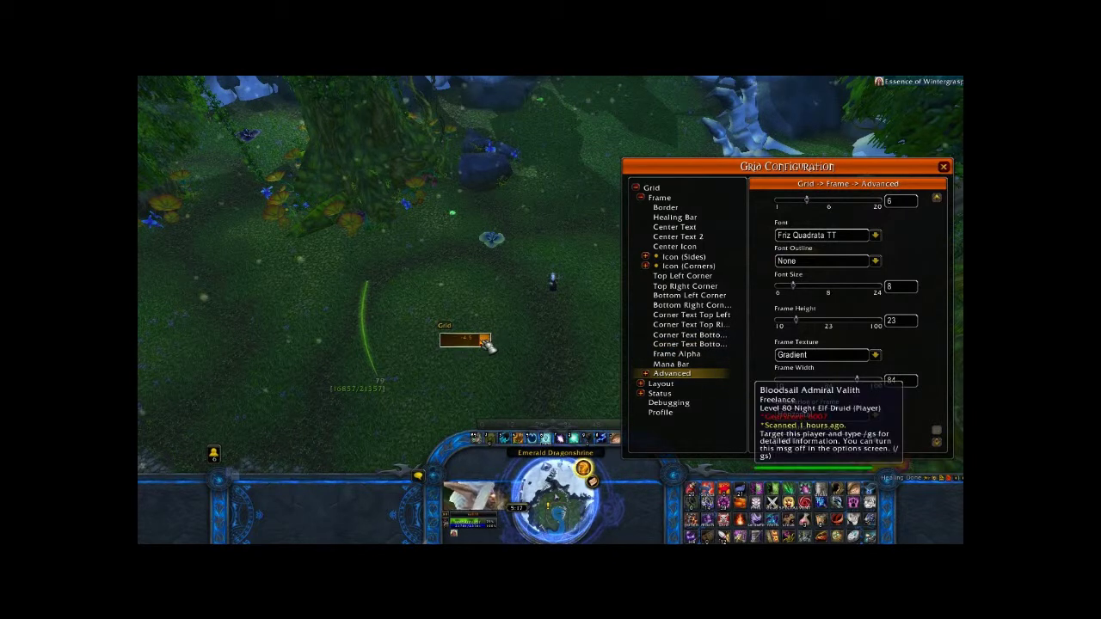
- On the Frame page, raise Center Text Length from 4 to 12 after casting Rejuvenation via the player frame
left_click(661, 198)
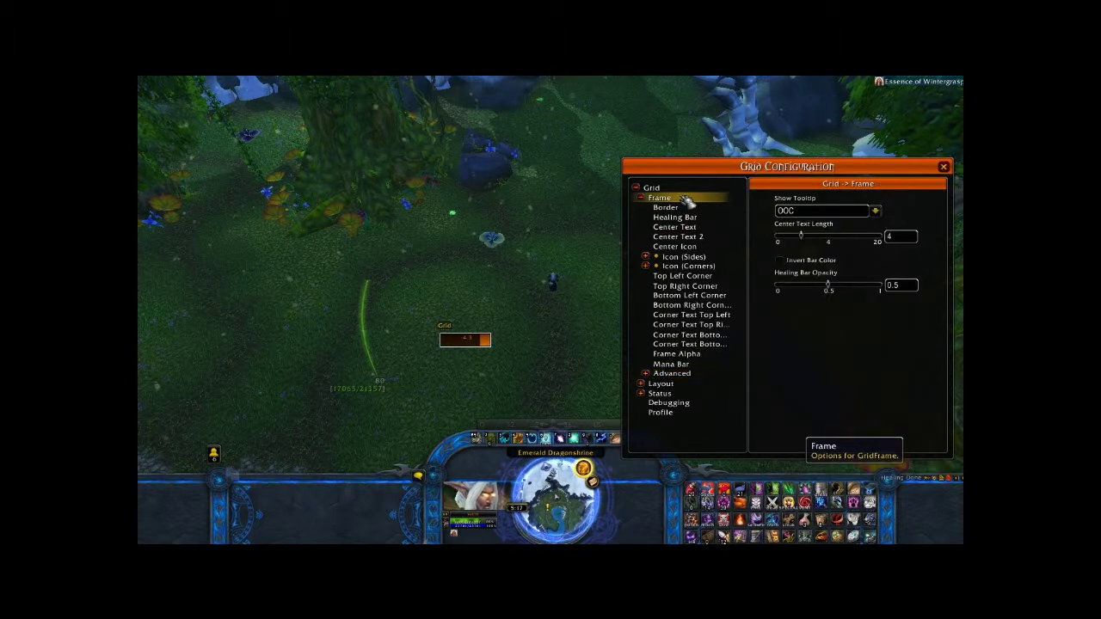
left_click(474, 341)
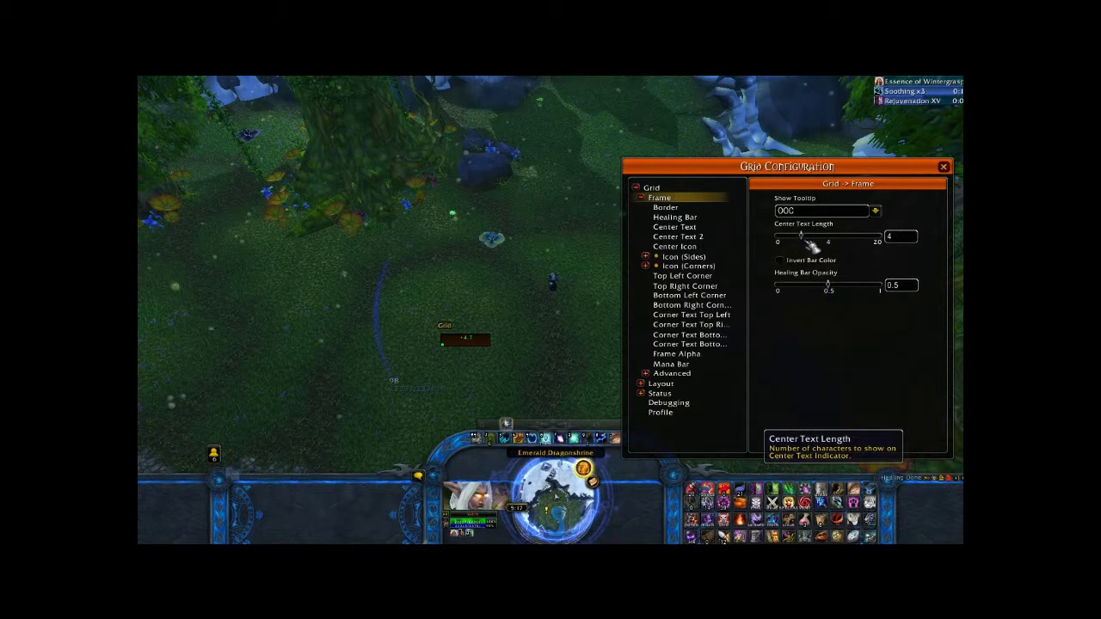
left_click_drag(813, 242, 846, 254)
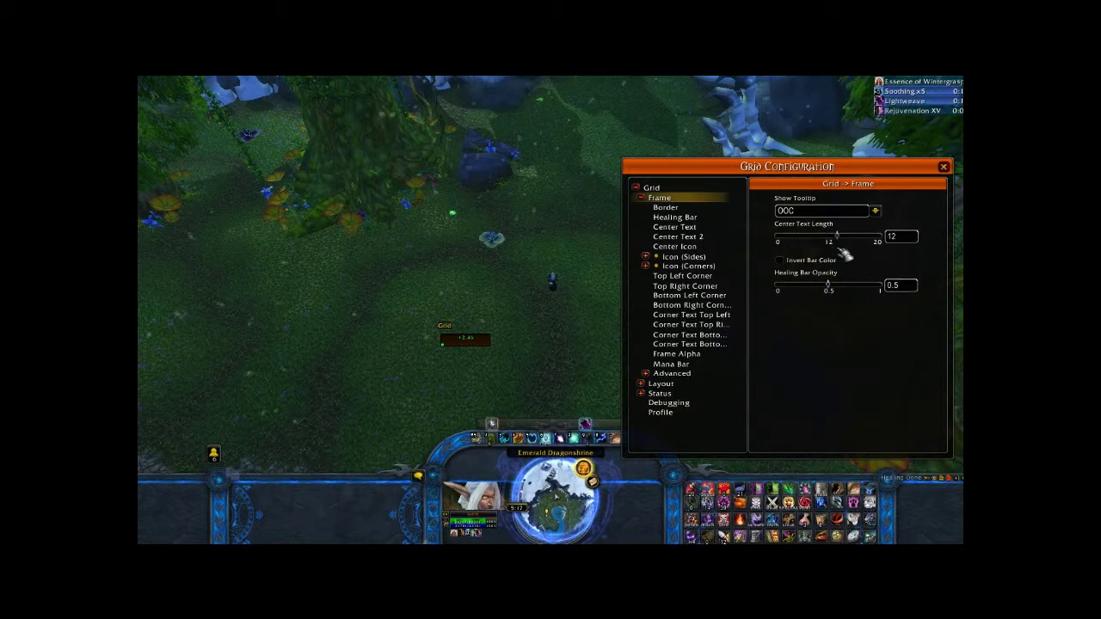
mouse_move(465, 342)
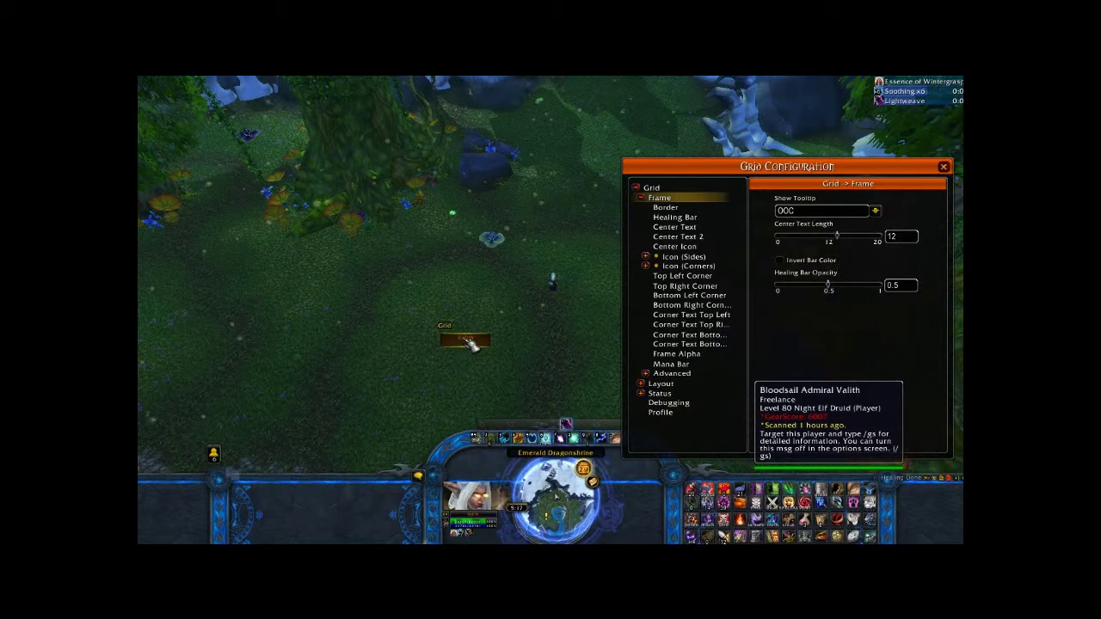
mouse_move(464, 340)
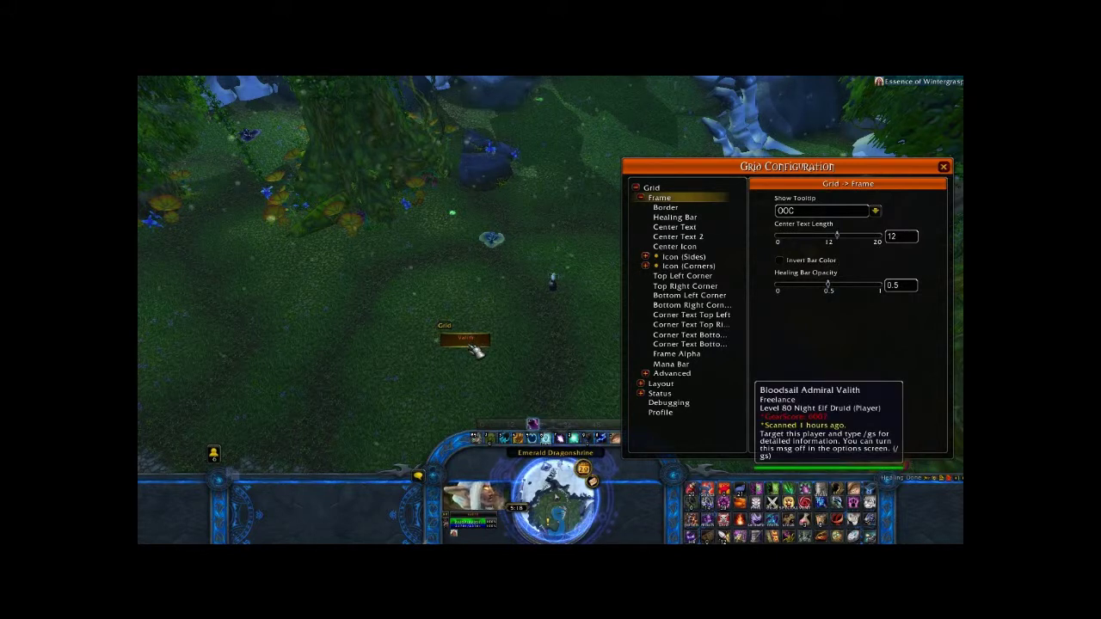
- Uncheck Unit Name in the Center Text status options
left_click(689, 229)
scroll(903, 340, "down", 5)
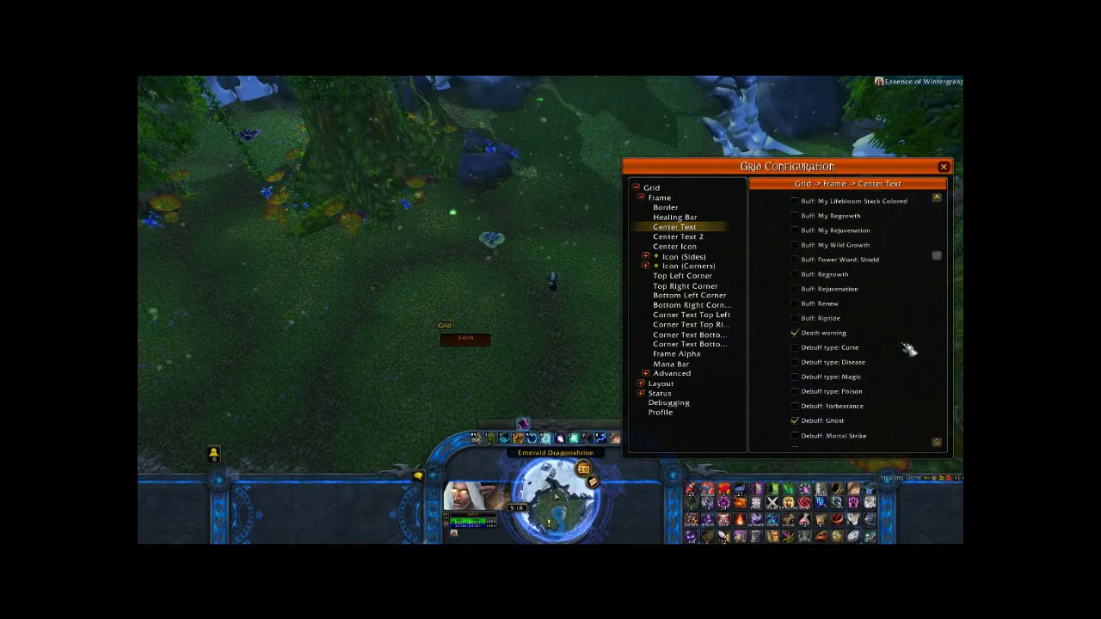
scroll(907, 349, "down", 4)
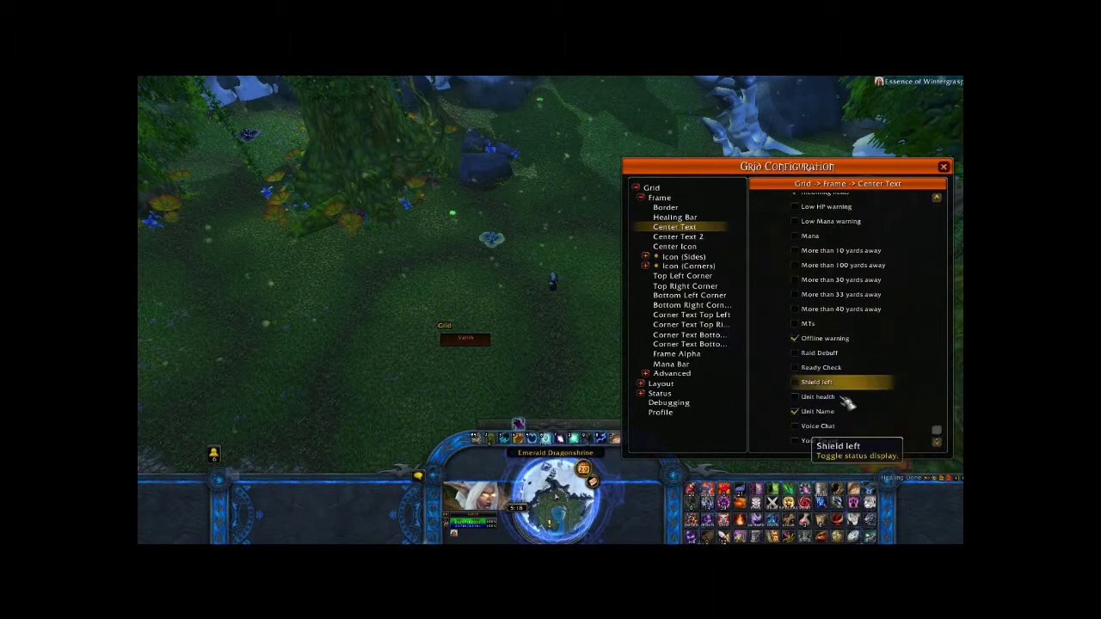
left_click(816, 413)
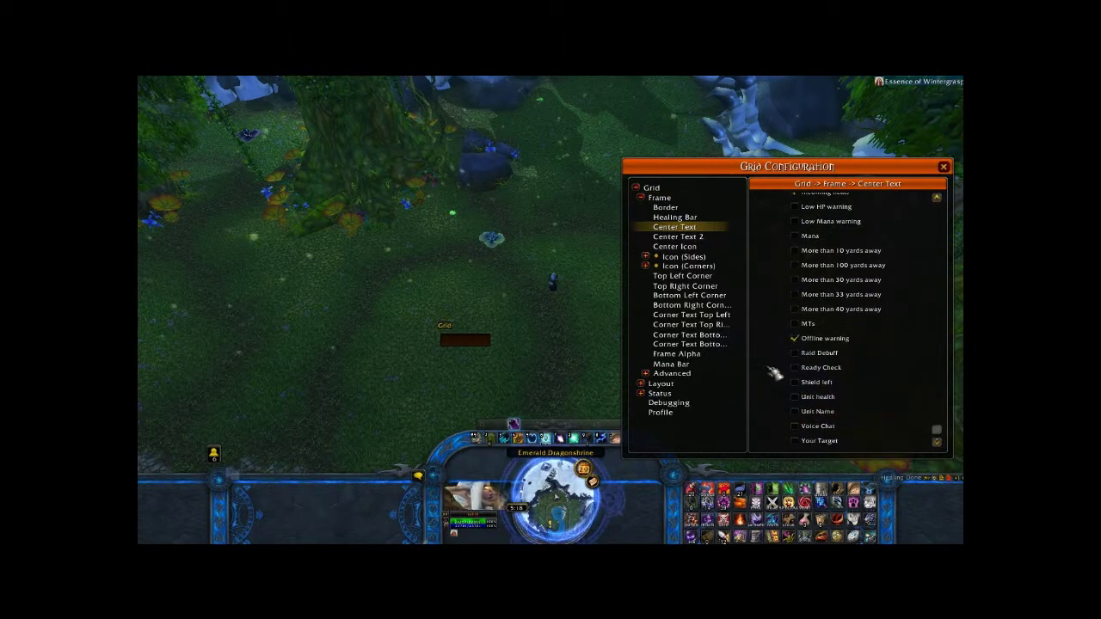
- Check Unit Name under Center Text 2, then heal the player through its frame
left_click(672, 238)
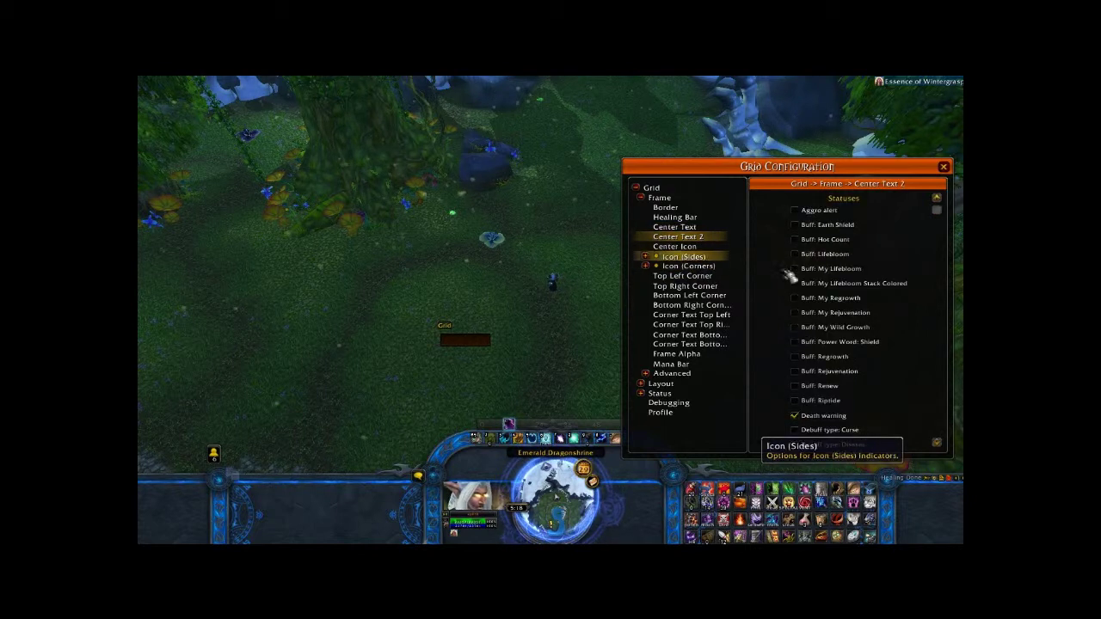
scroll(907, 377, "down", 6)
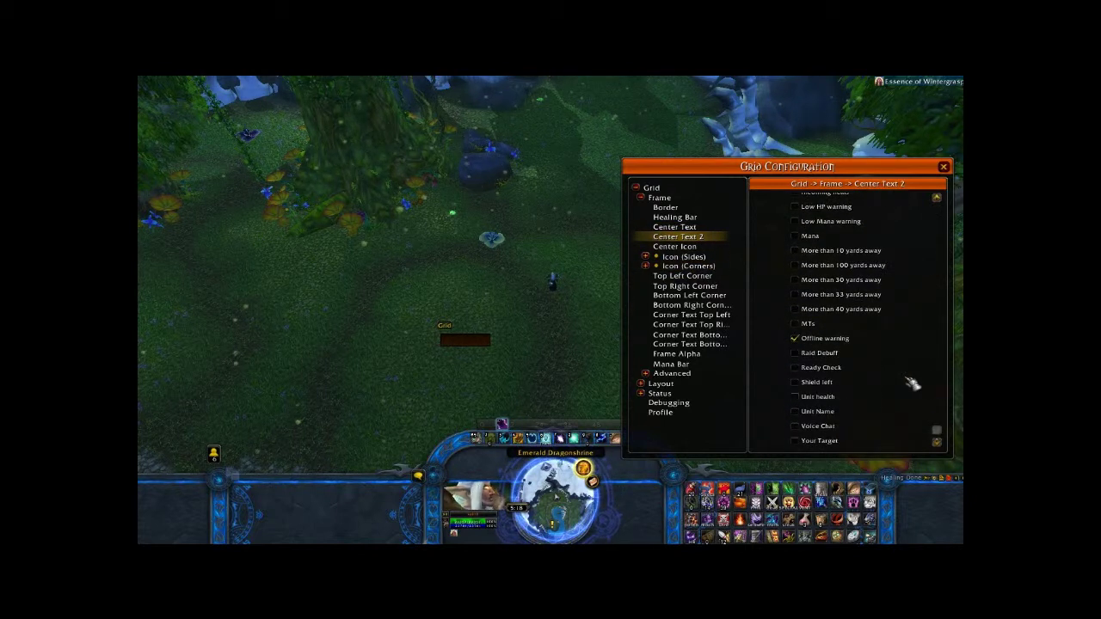
left_click(816, 412)
left_click(464, 342)
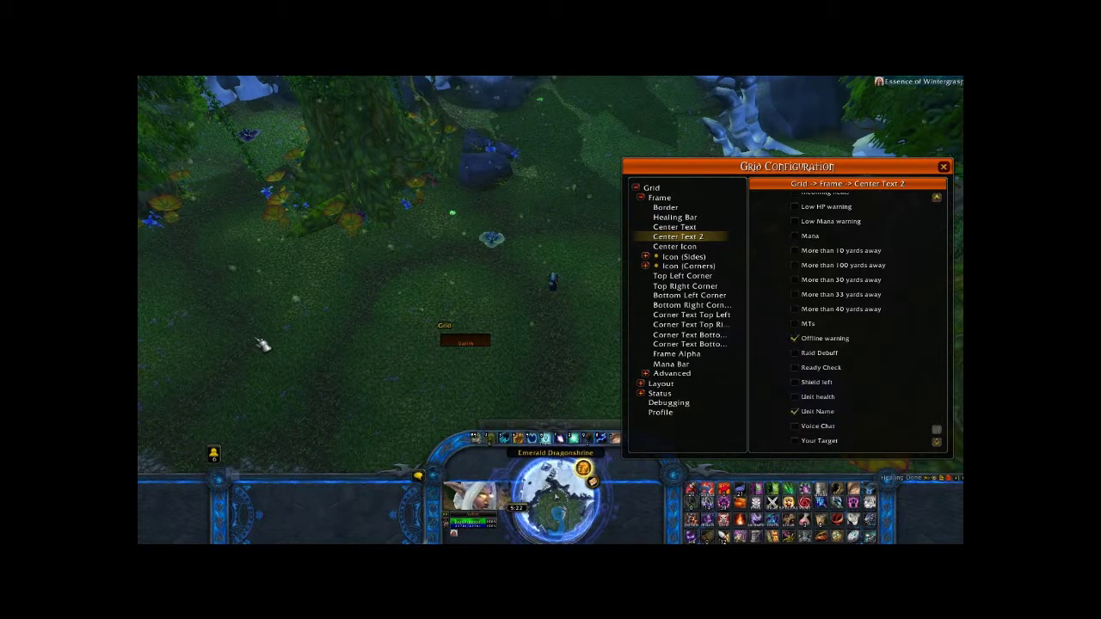
mouse_move(148, 356)
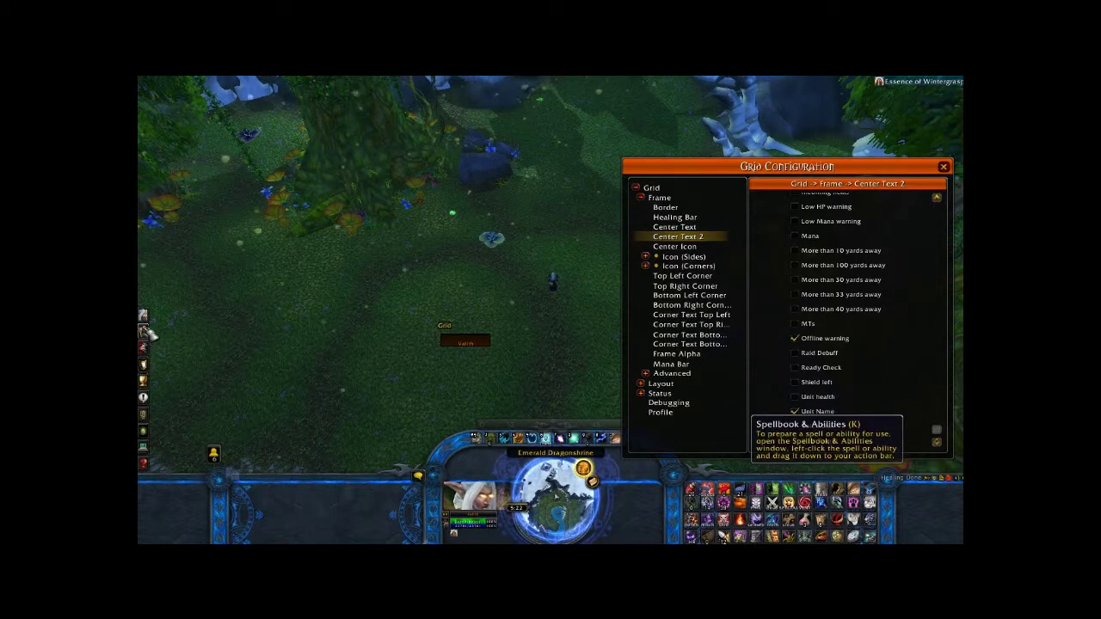
- Open the spellbook with Clique's binding panel and show the Restoration spells
left_click(147, 334)
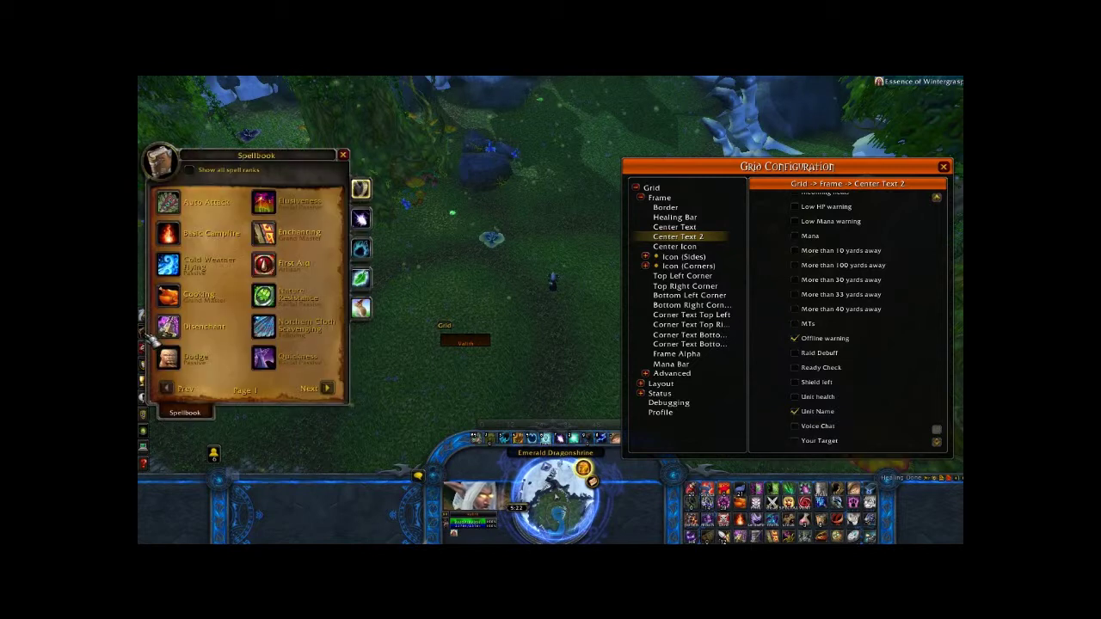
left_click(362, 308)
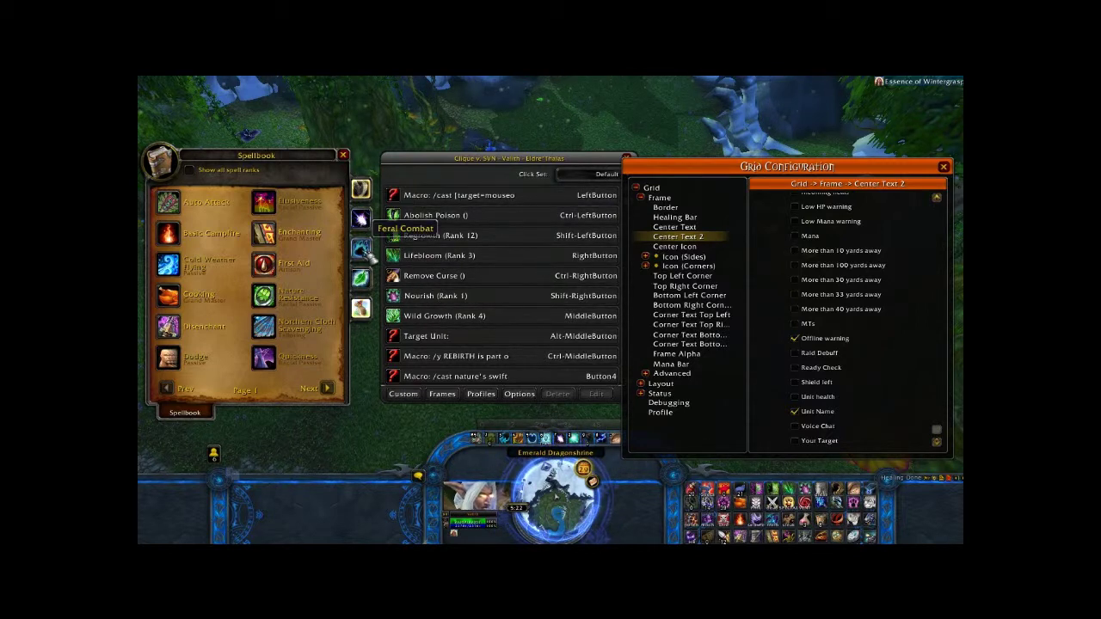
left_click(362, 280)
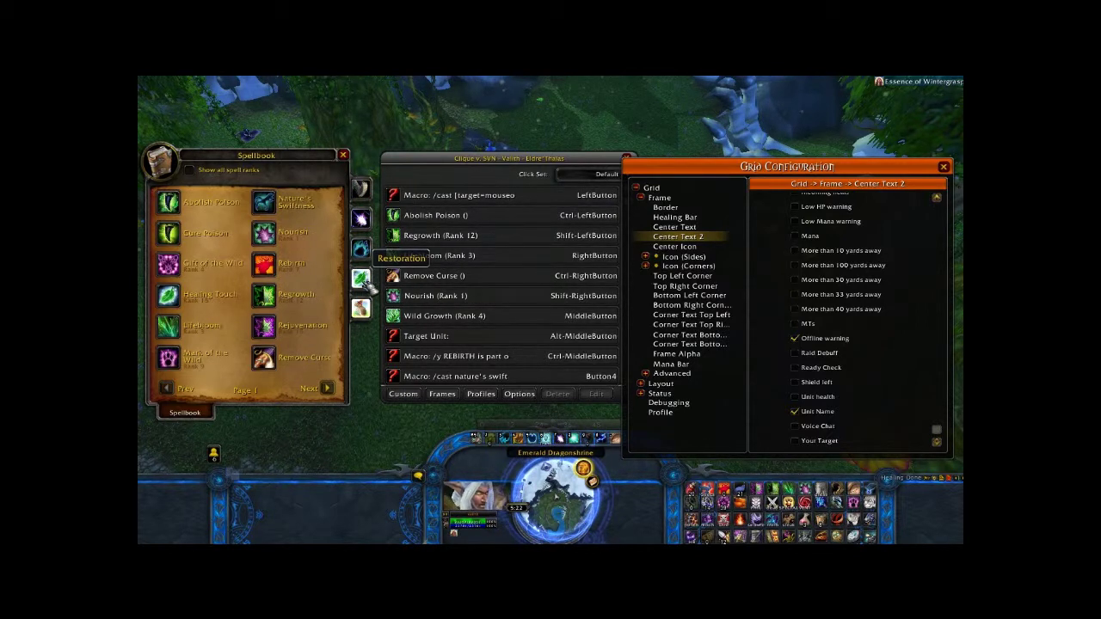
- Try binding Rejuvenation, dismiss the already-bound warning, and review the bindings list
left_click(269, 335)
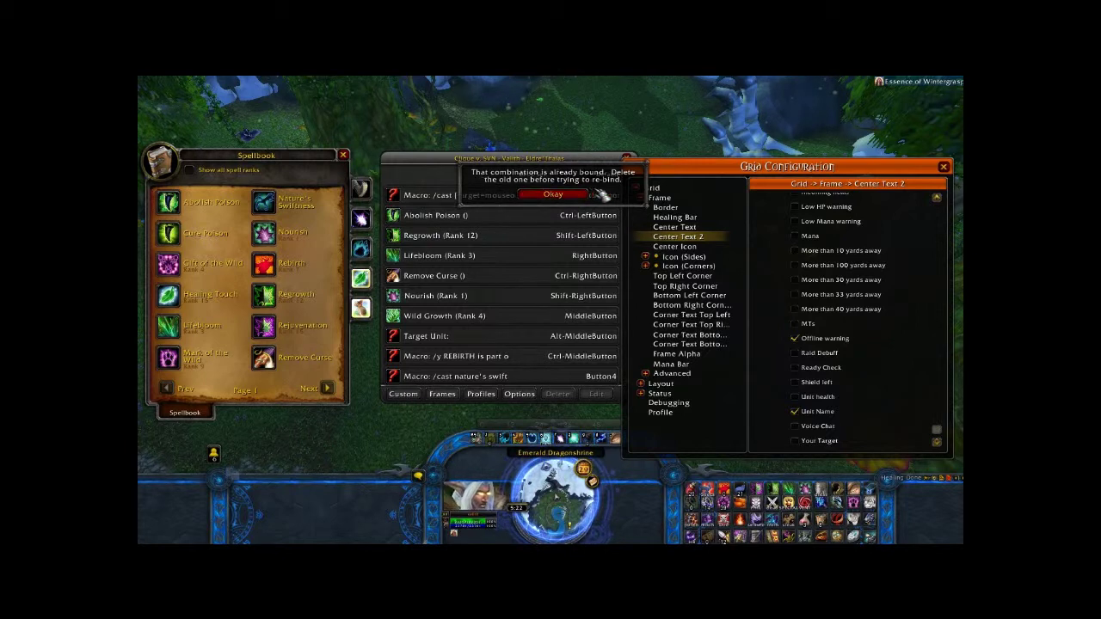
left_click(569, 196)
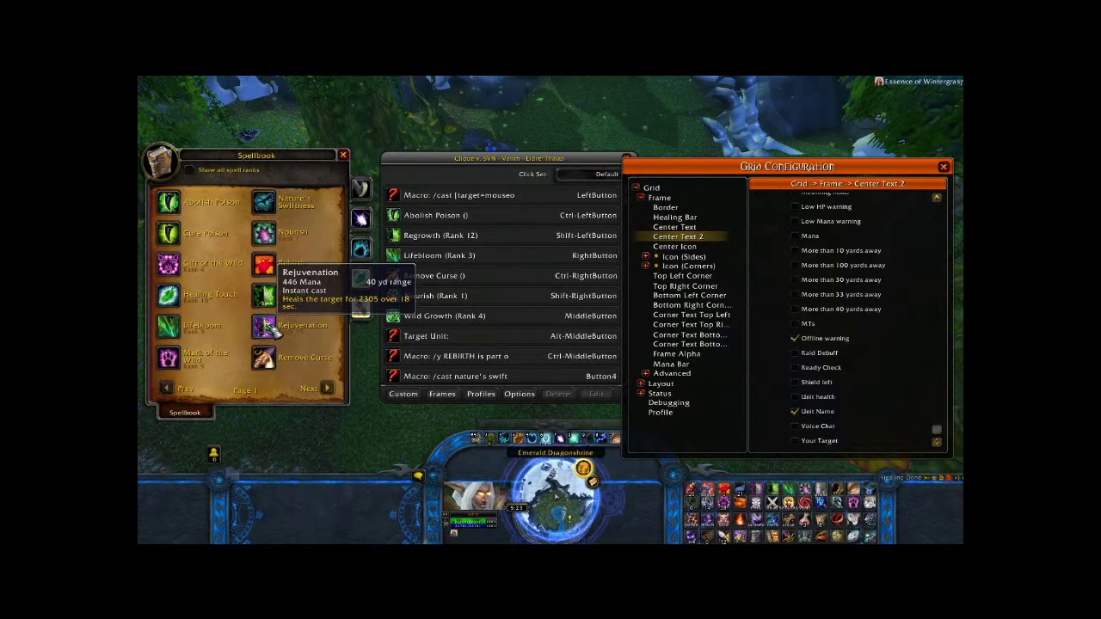
scroll(486, 232, "down", 1)
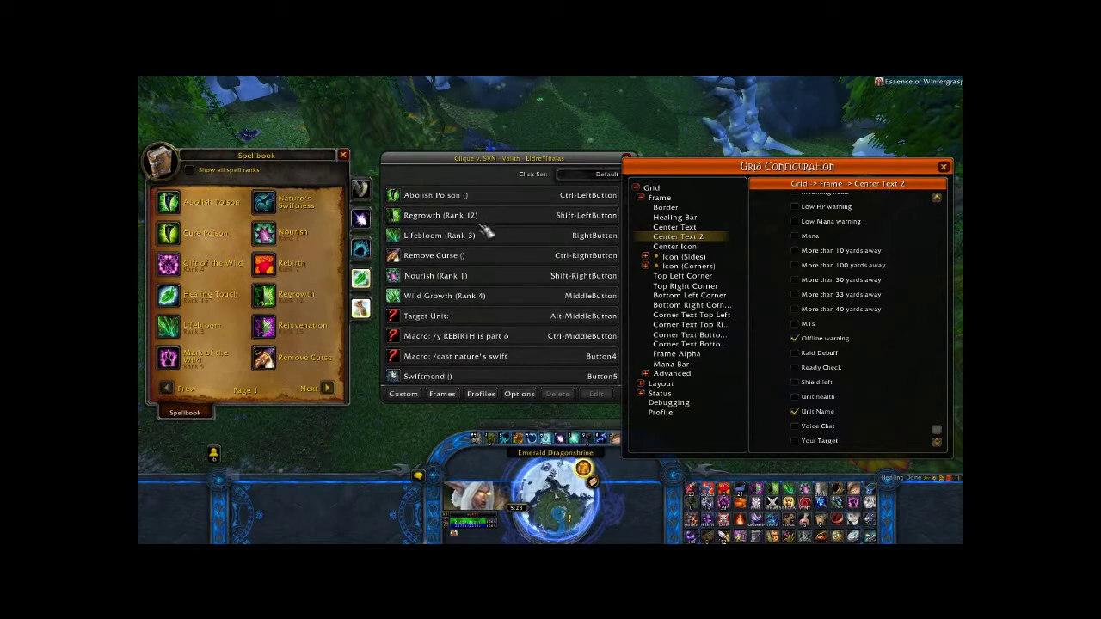
scroll(503, 355, "up", 1)
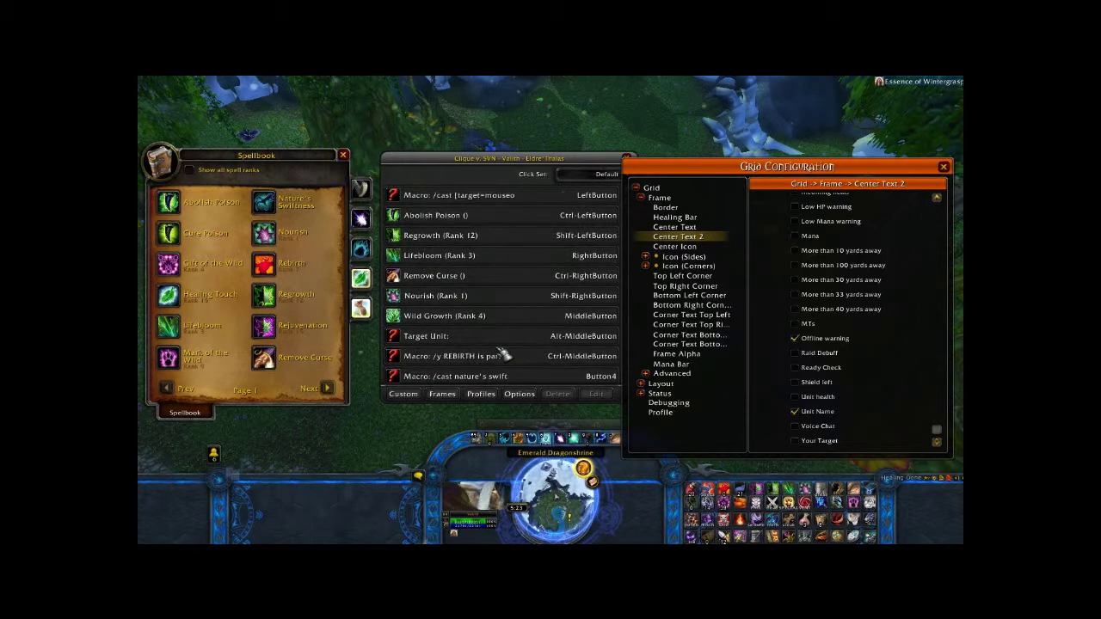